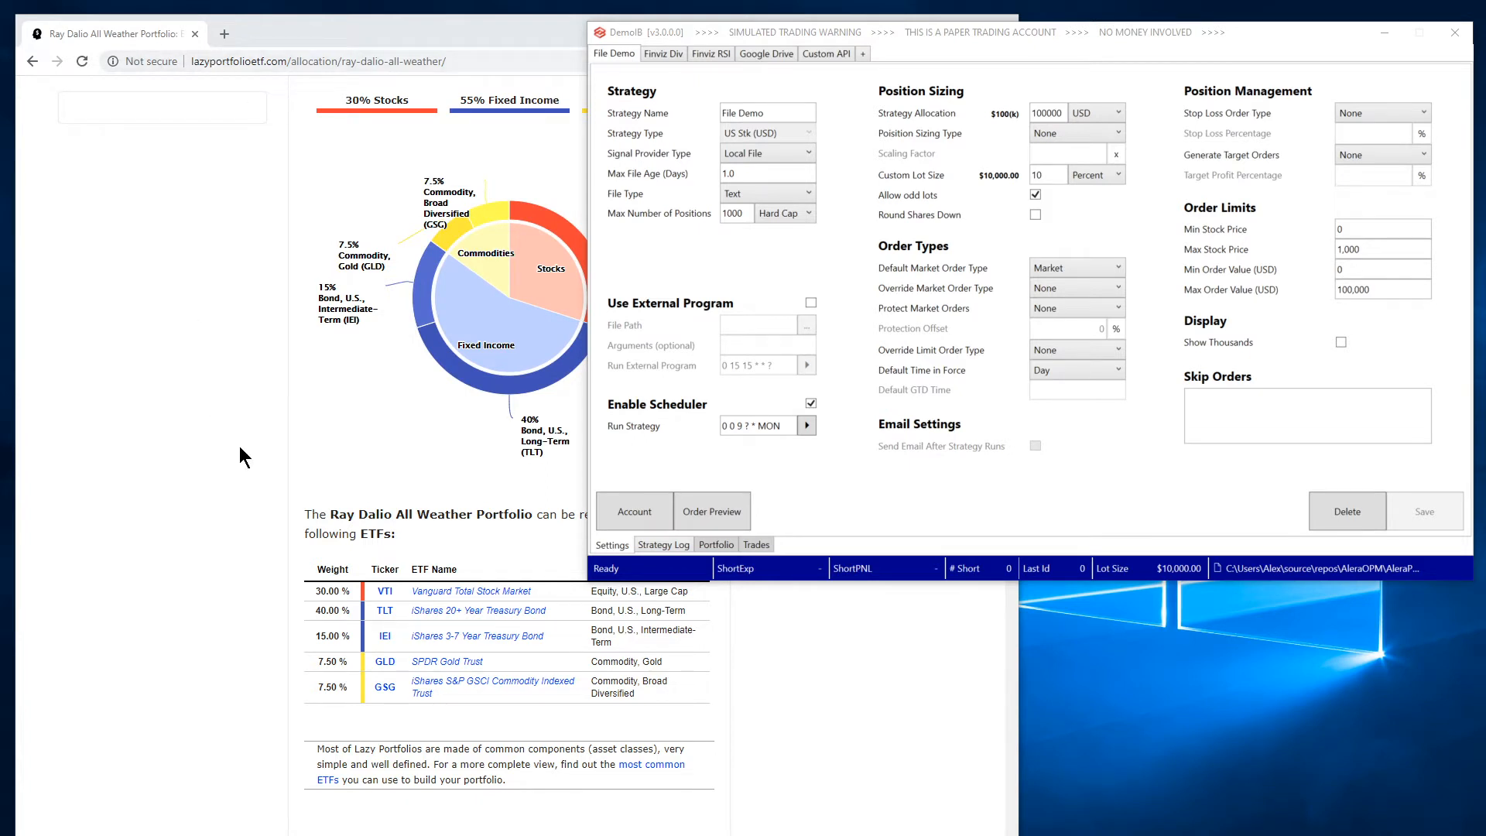
Step: Compare the Ray Dalio All Weather Portfolio weights on the web page with the signals in demo.sig.txt in Notepad++
click(215, 494)
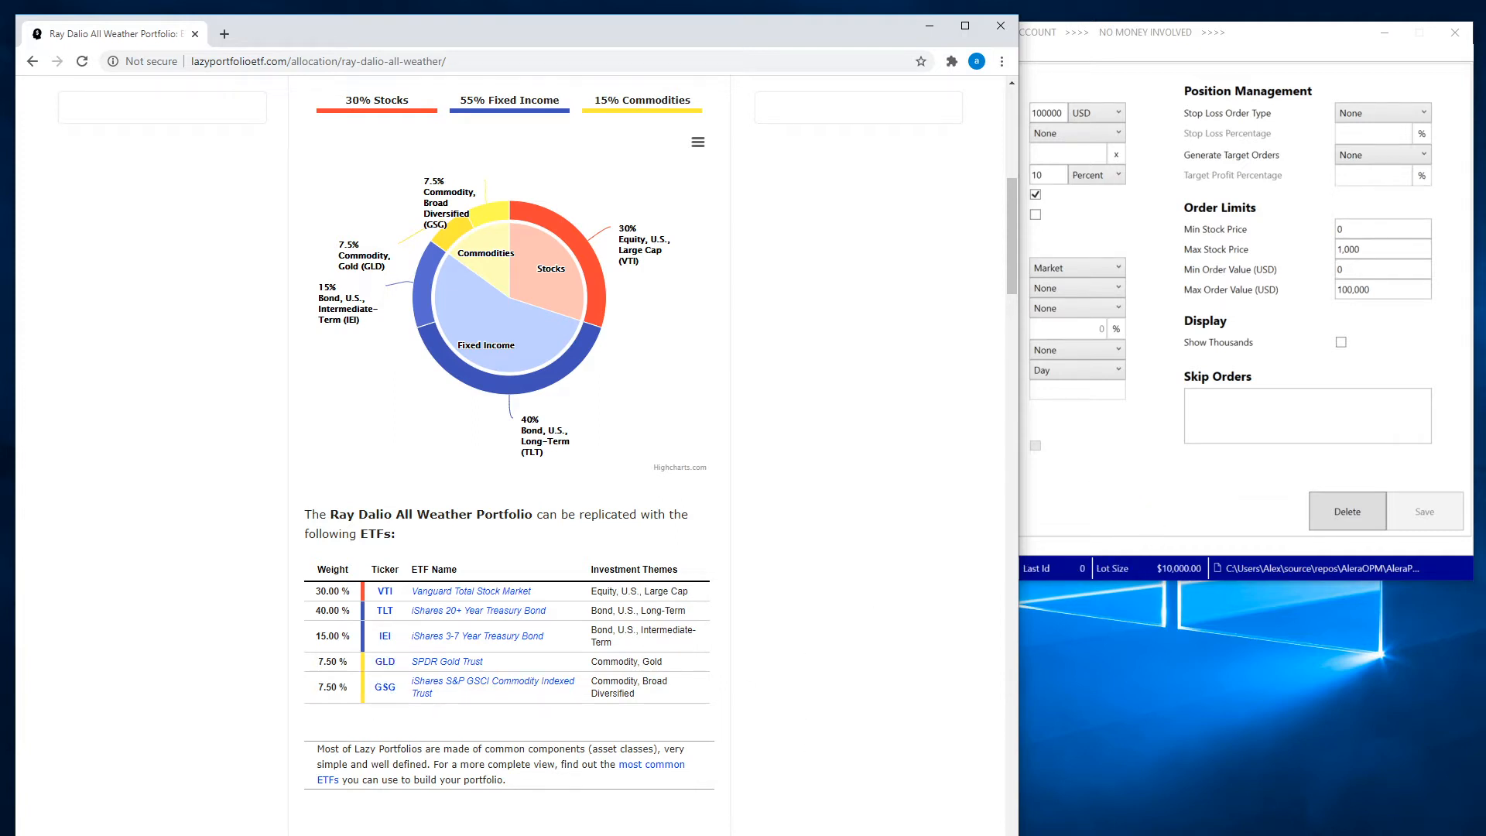
mouse_move(925, 826)
click(1006, 805)
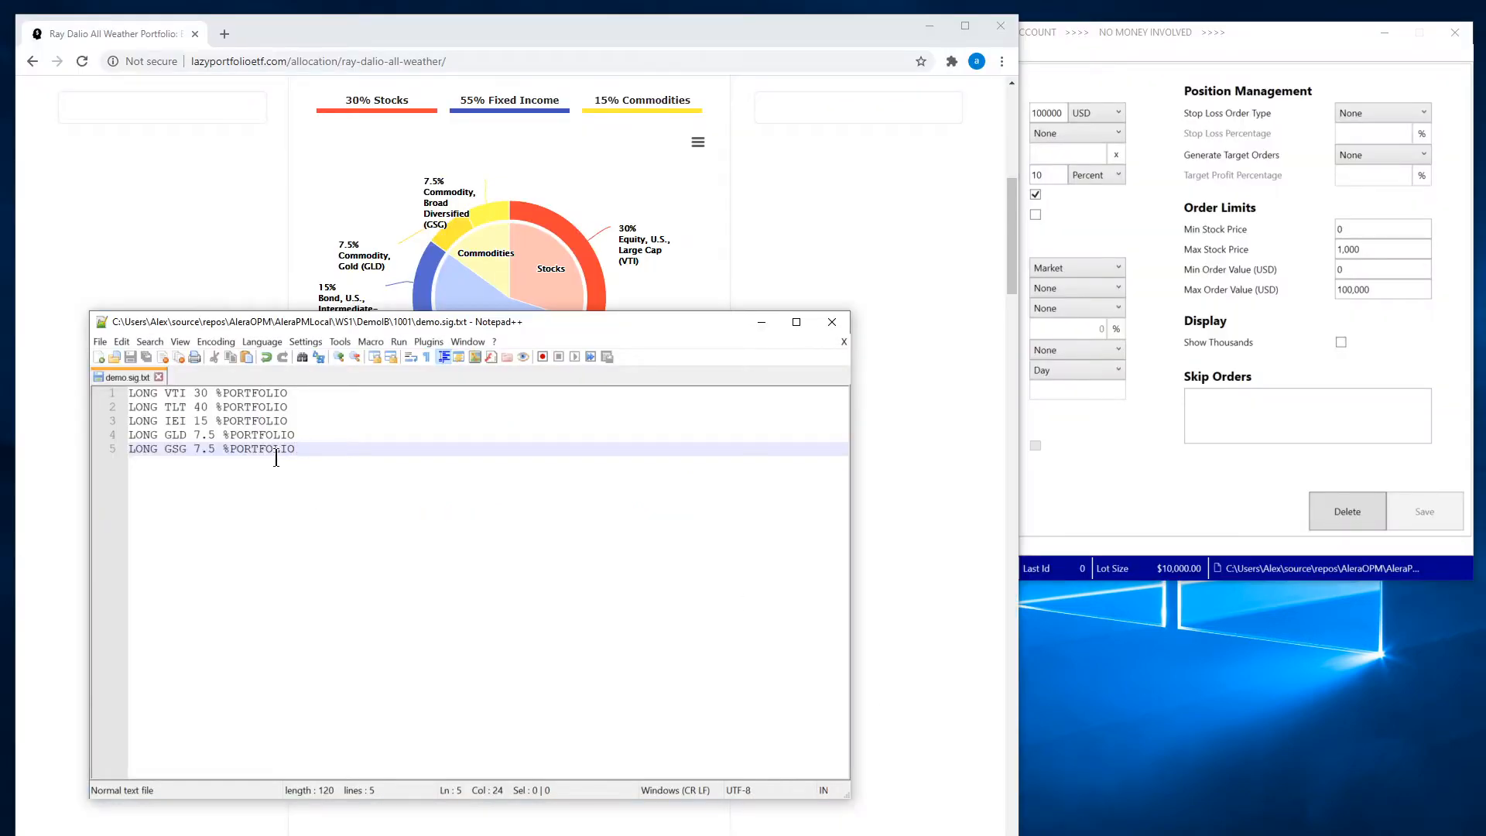
drag(434, 323, 483, 324)
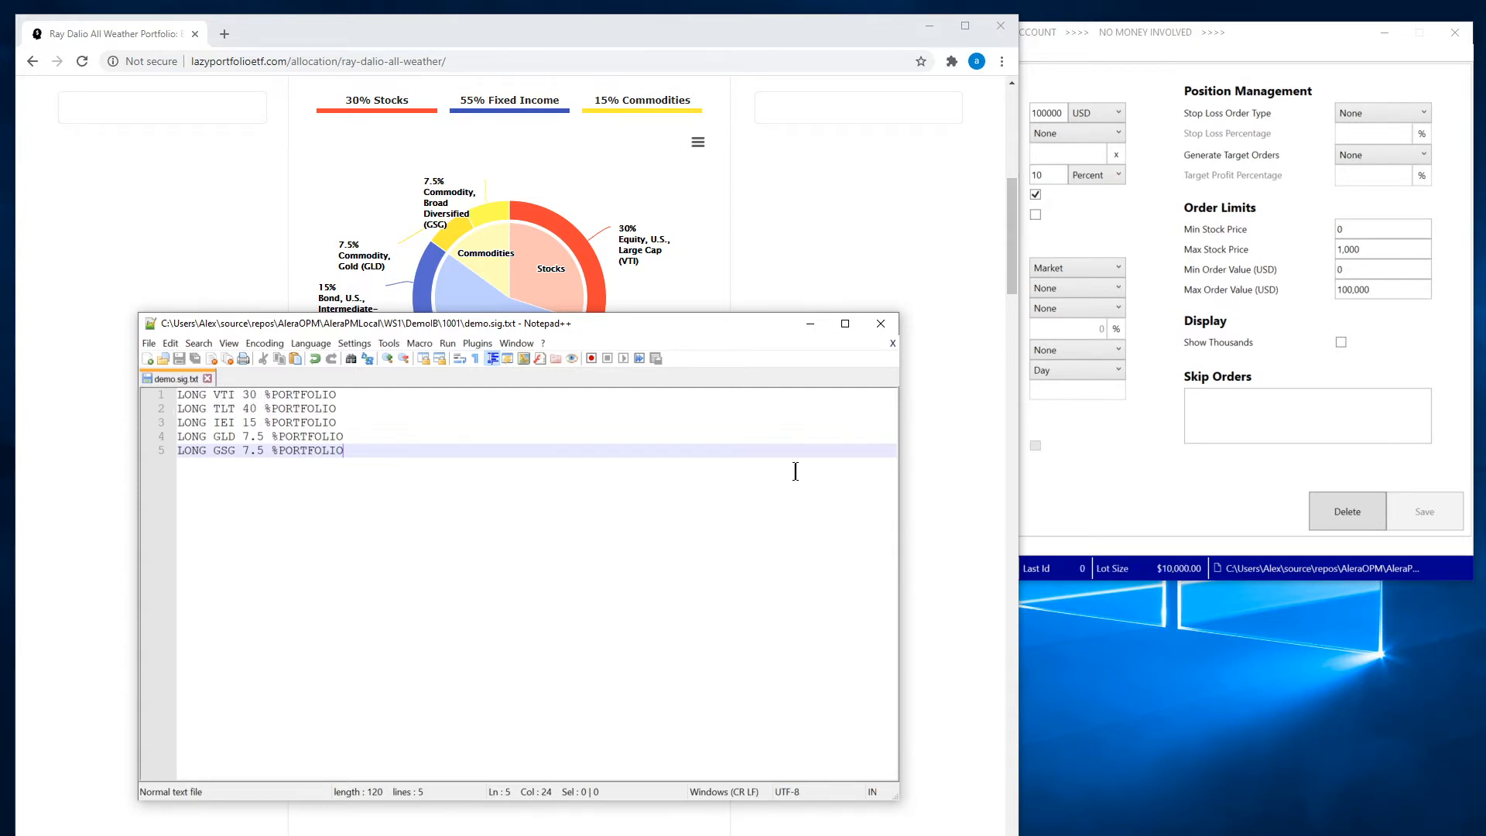
Step: In the DemoIB window, preview the File Demo strategy's orders, compare them with the signal file and strategy allocation, and close the preview
click(1149, 429)
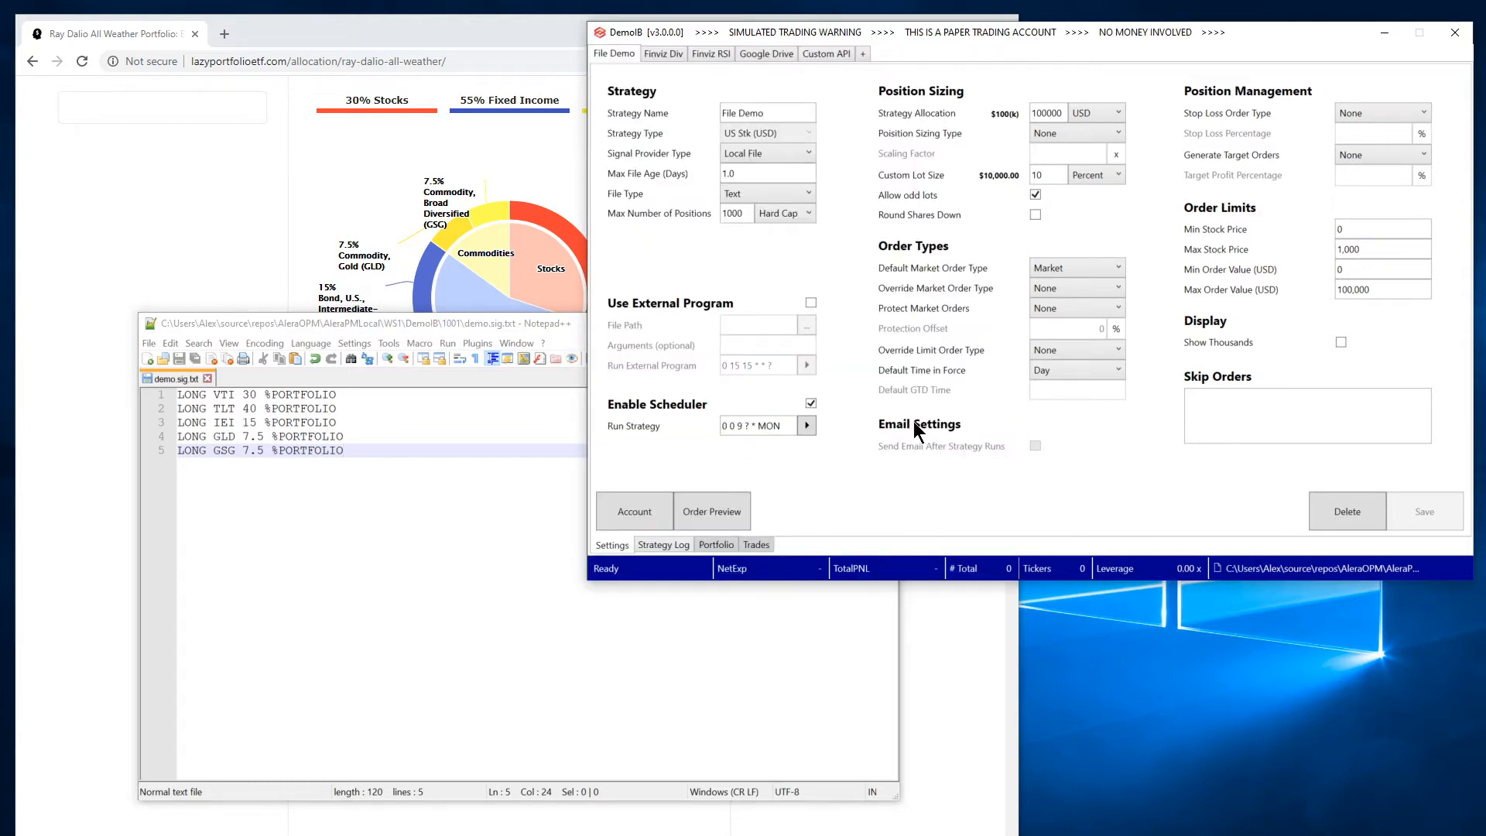
click(741, 513)
drag(844, 314, 670, 178)
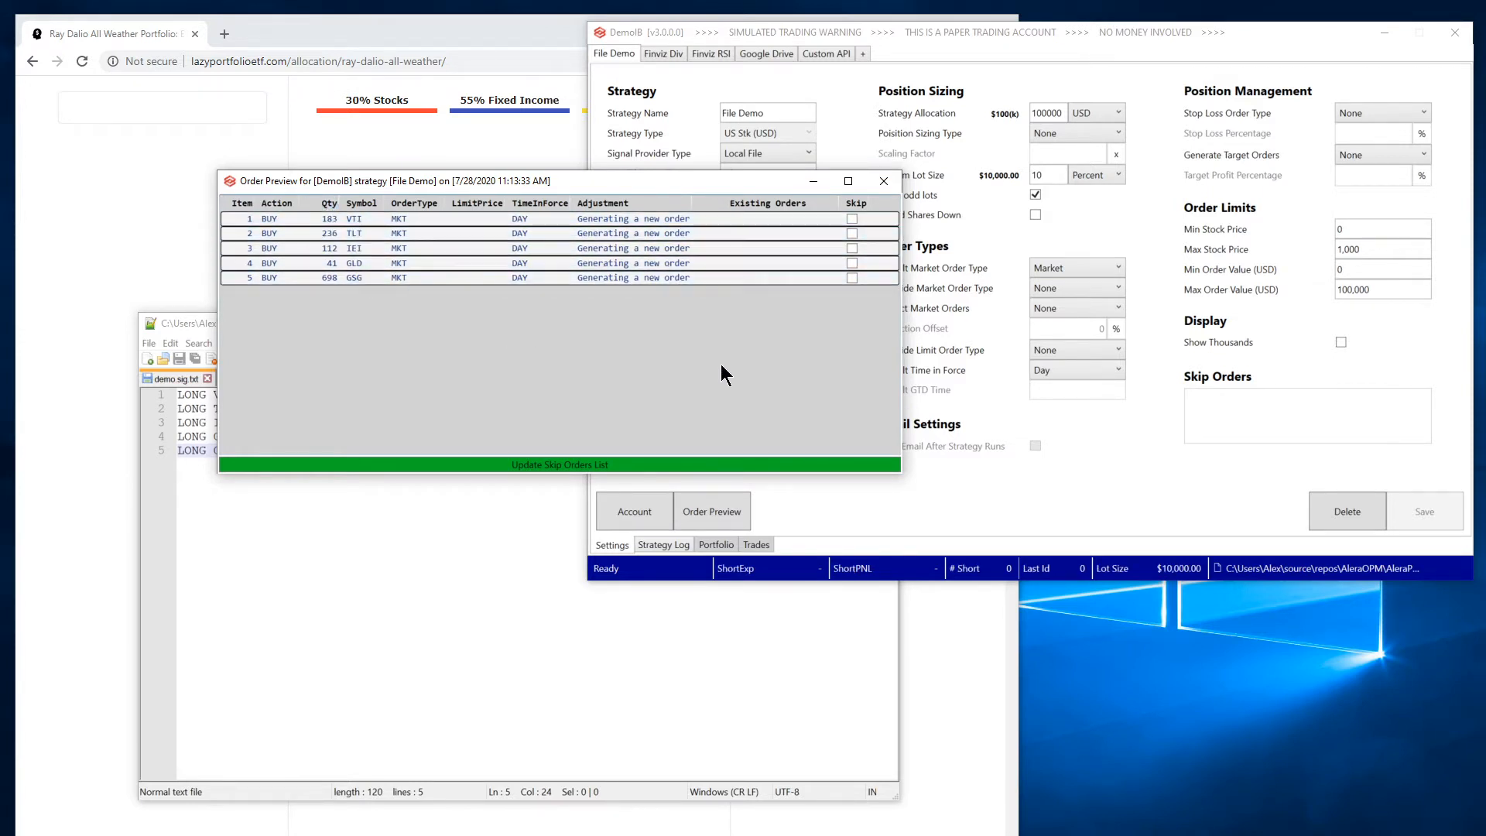
drag(742, 181, 717, 241)
click(925, 123)
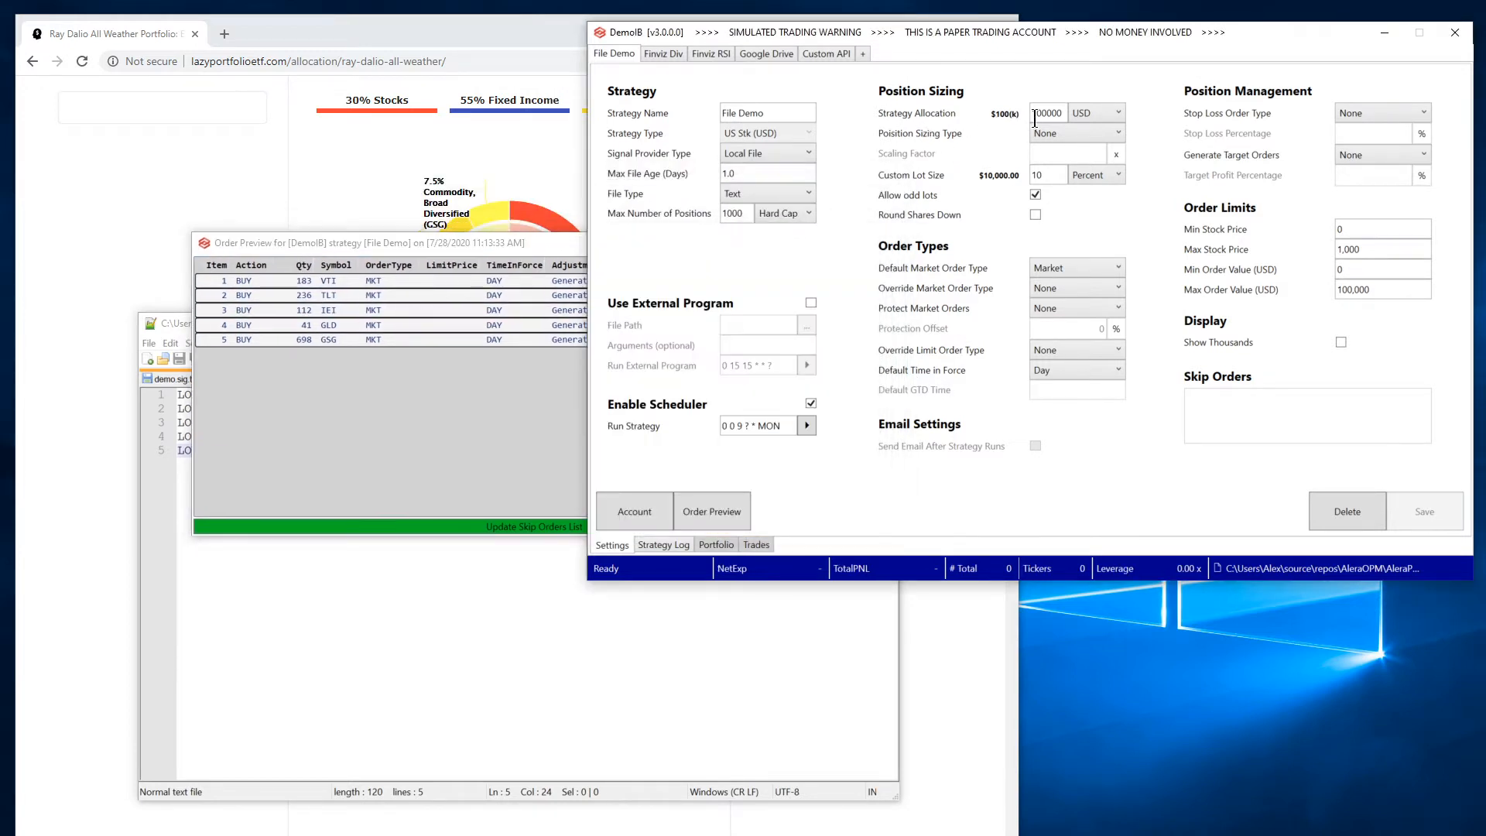
mouse_move(1037, 118)
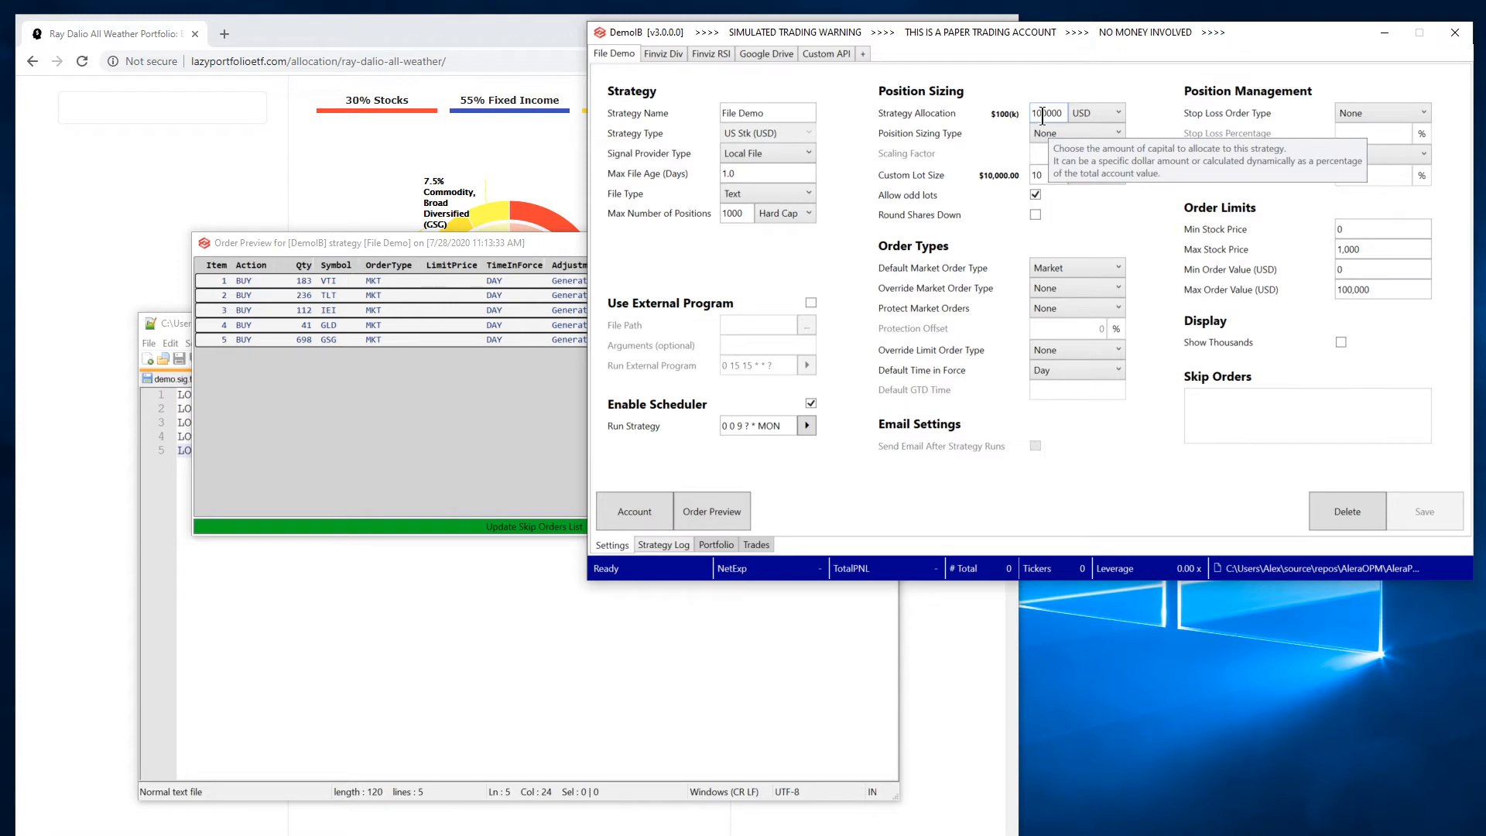
drag(532, 242, 732, 199)
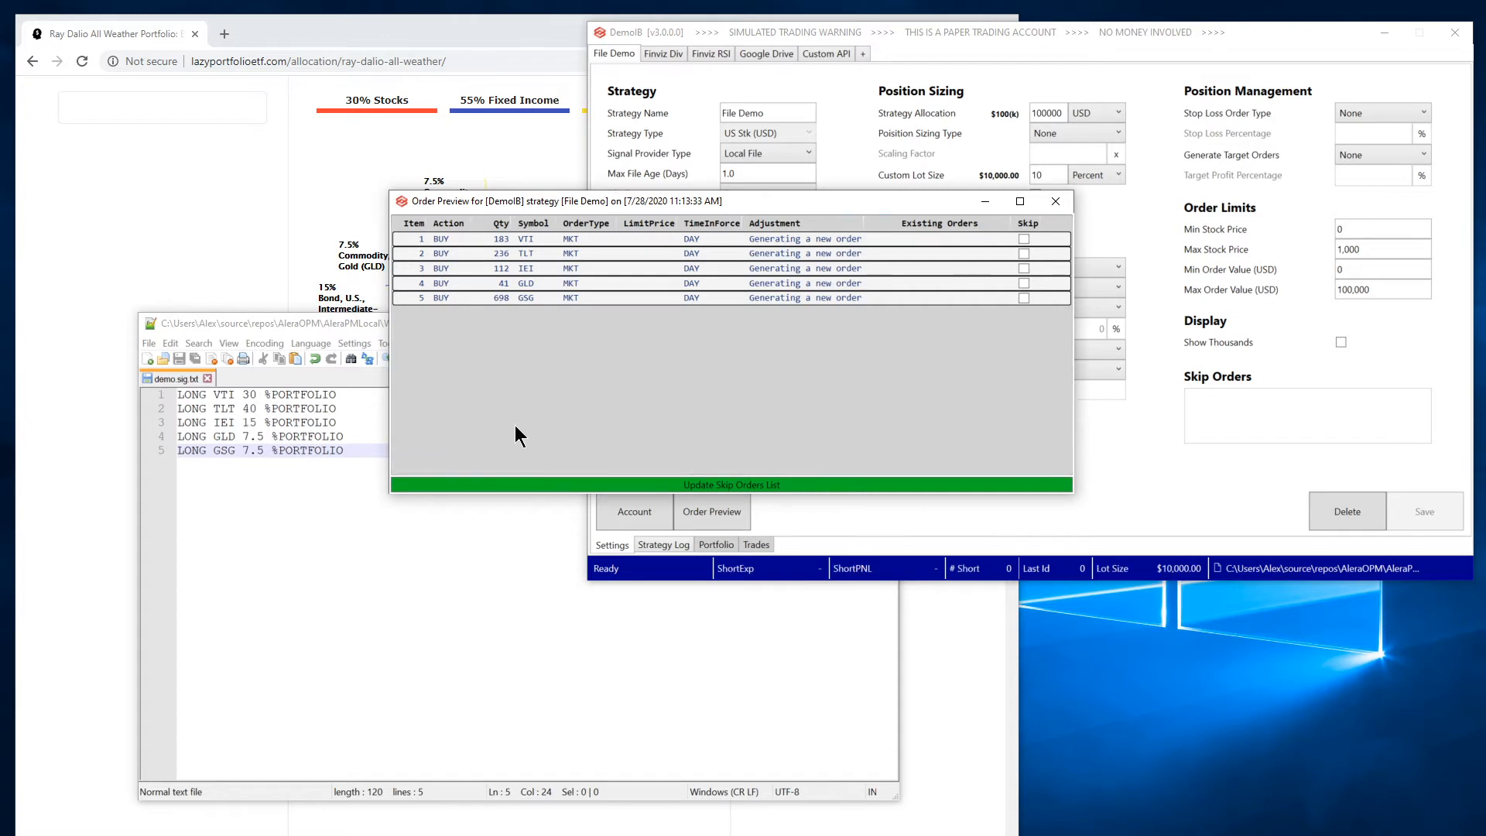
drag(946, 199, 872, 180)
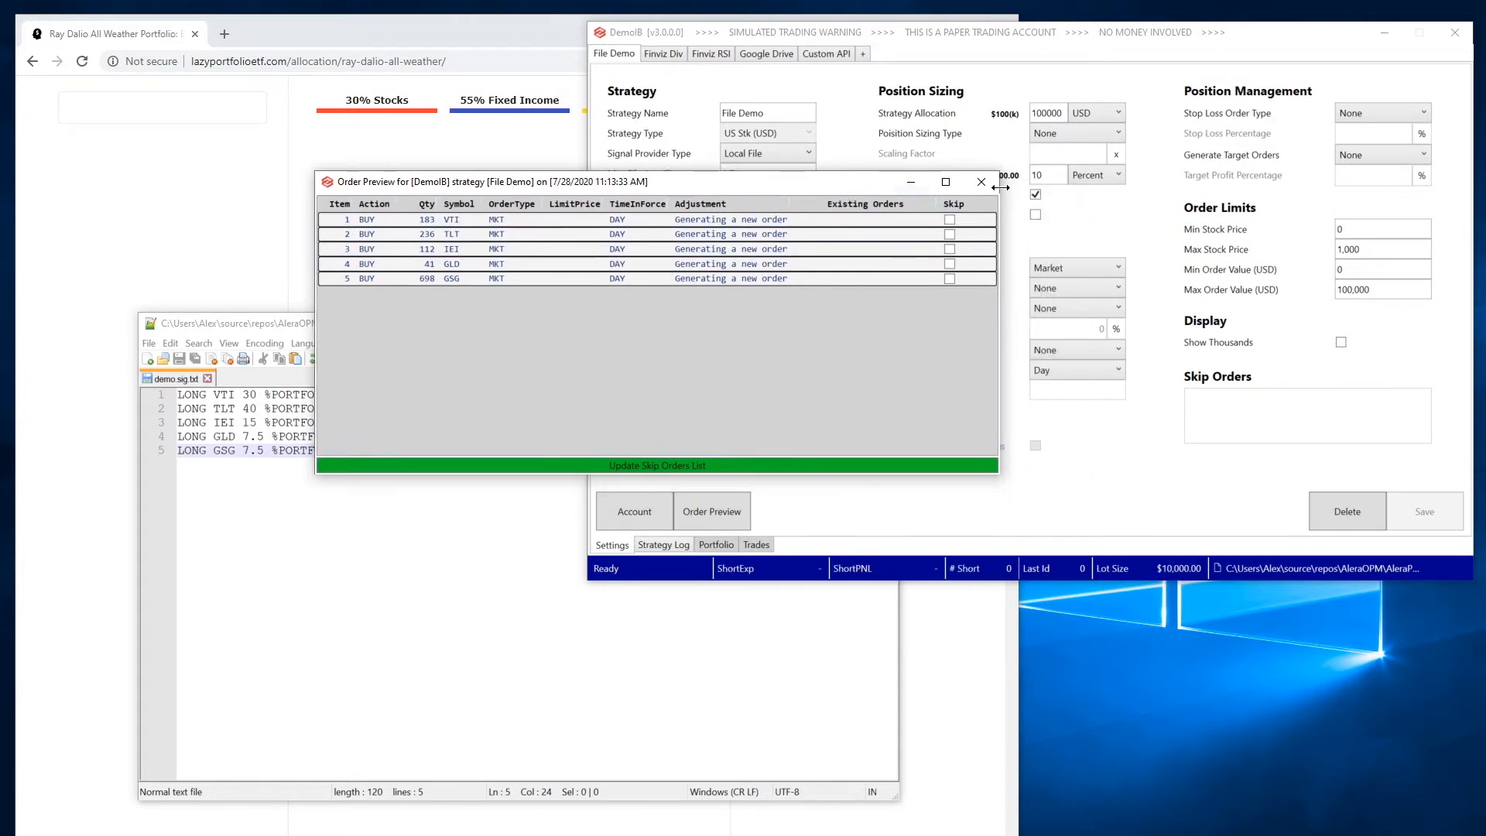
click(981, 182)
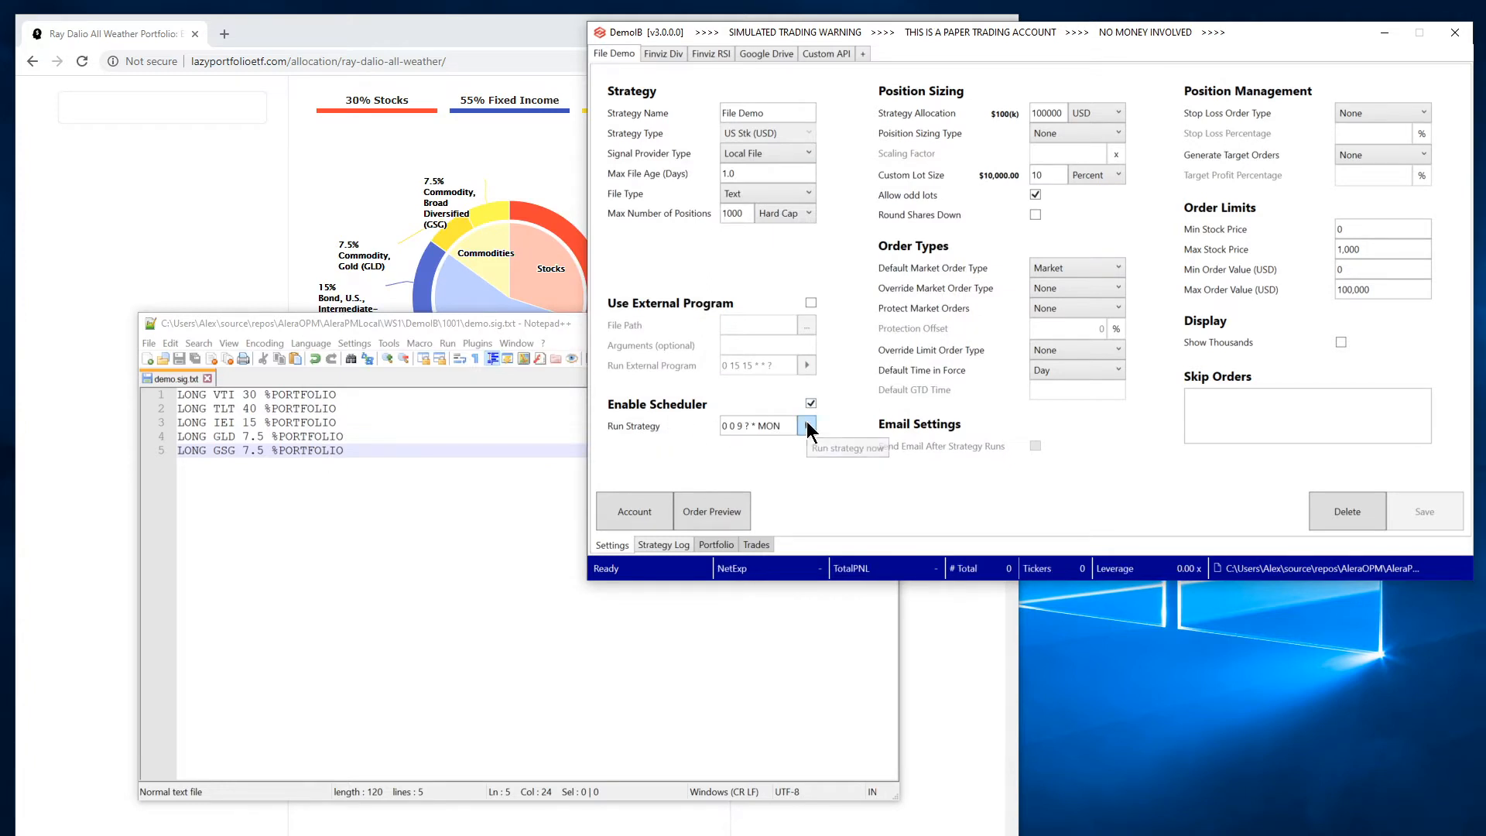
Step: Run the File Demo strategy immediately and check the resulting positions in its portfolio
click(805, 425)
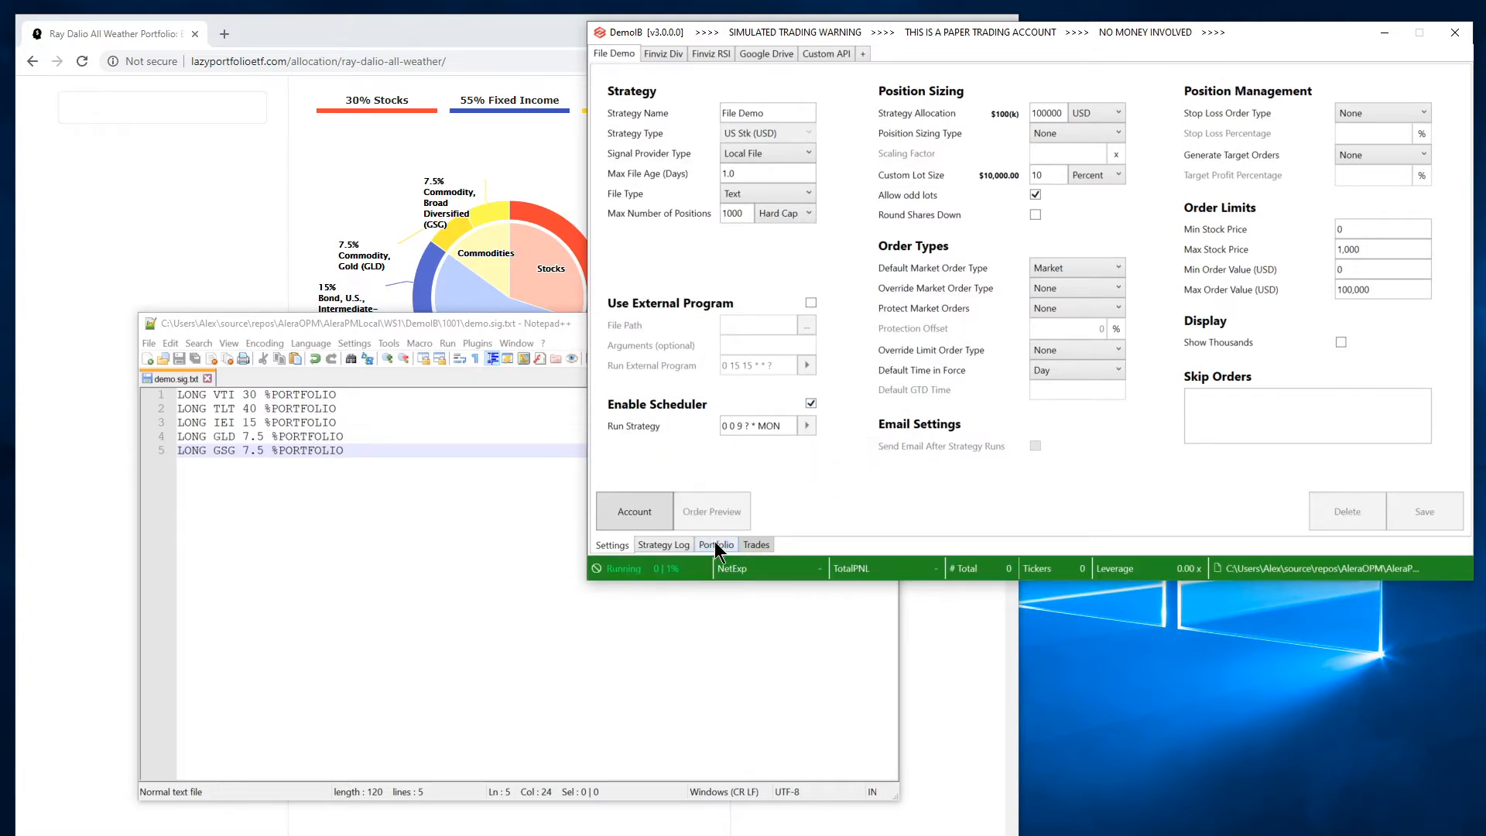
click(713, 541)
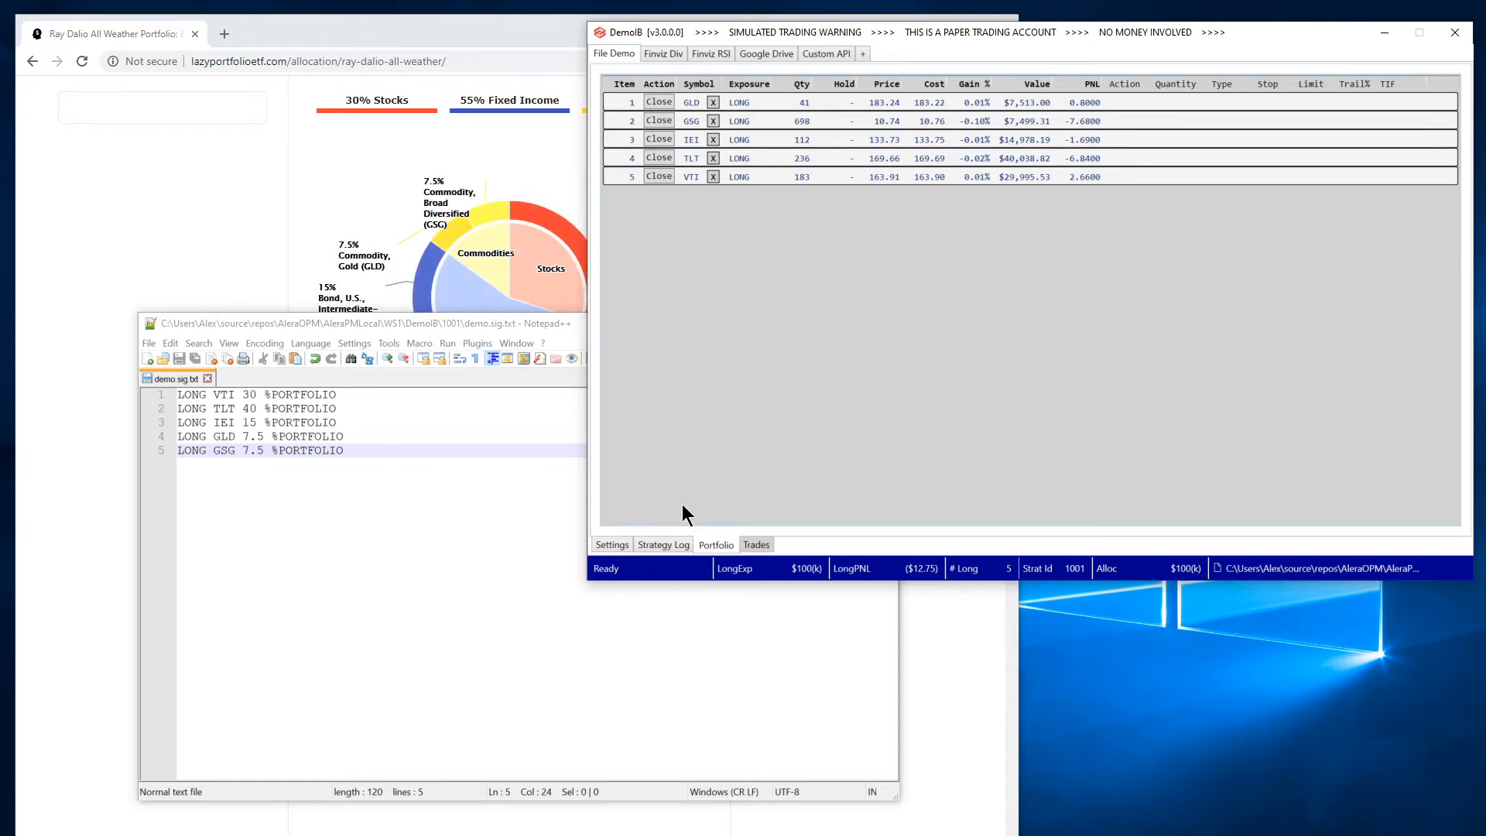
click(611, 545)
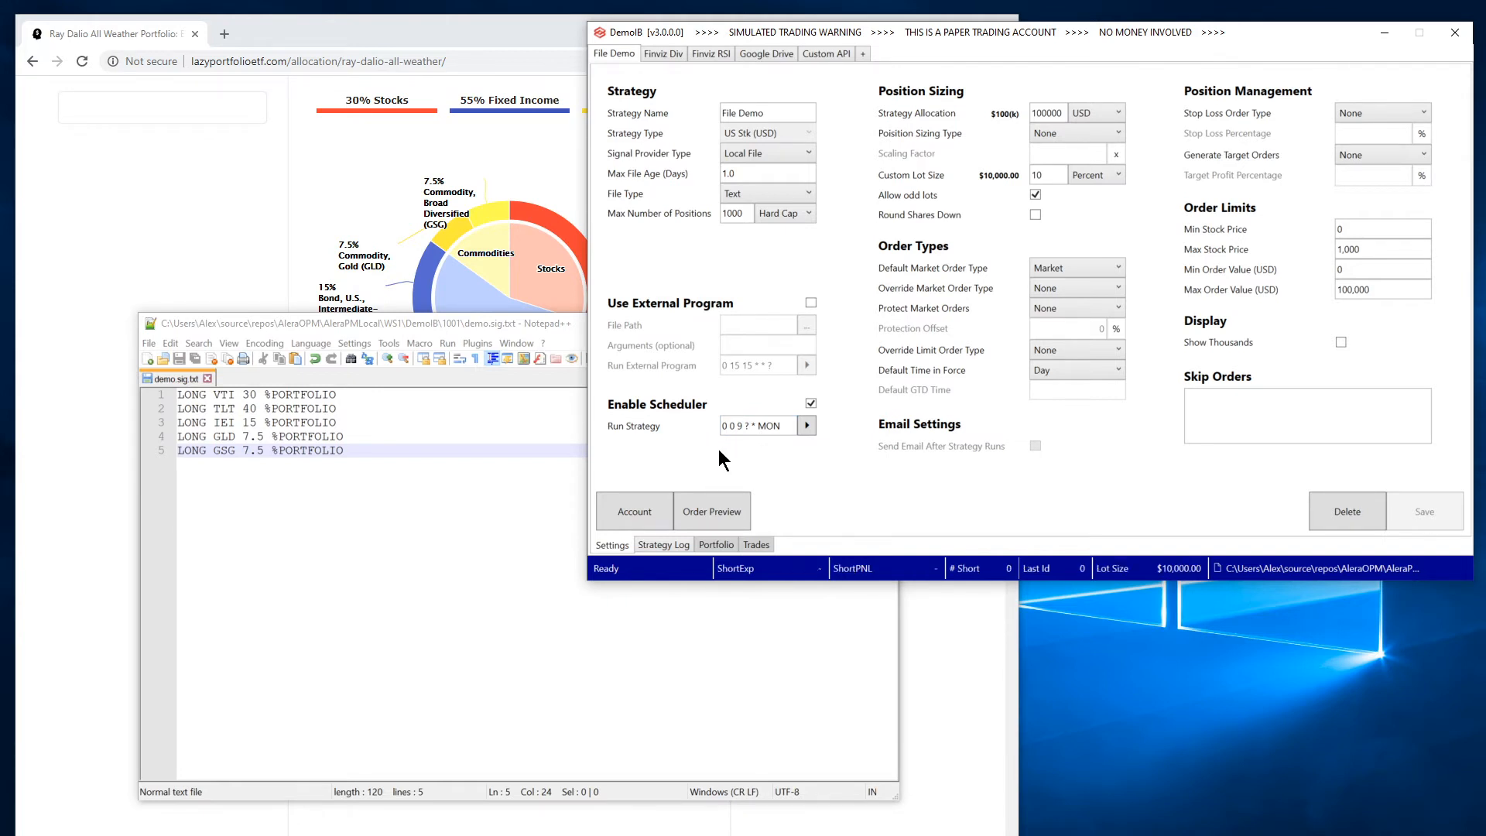
Step: In Notepad++, keep the missing demo.sig.txt open in the editor and save it again with the same signals
mouse_move(649, 431)
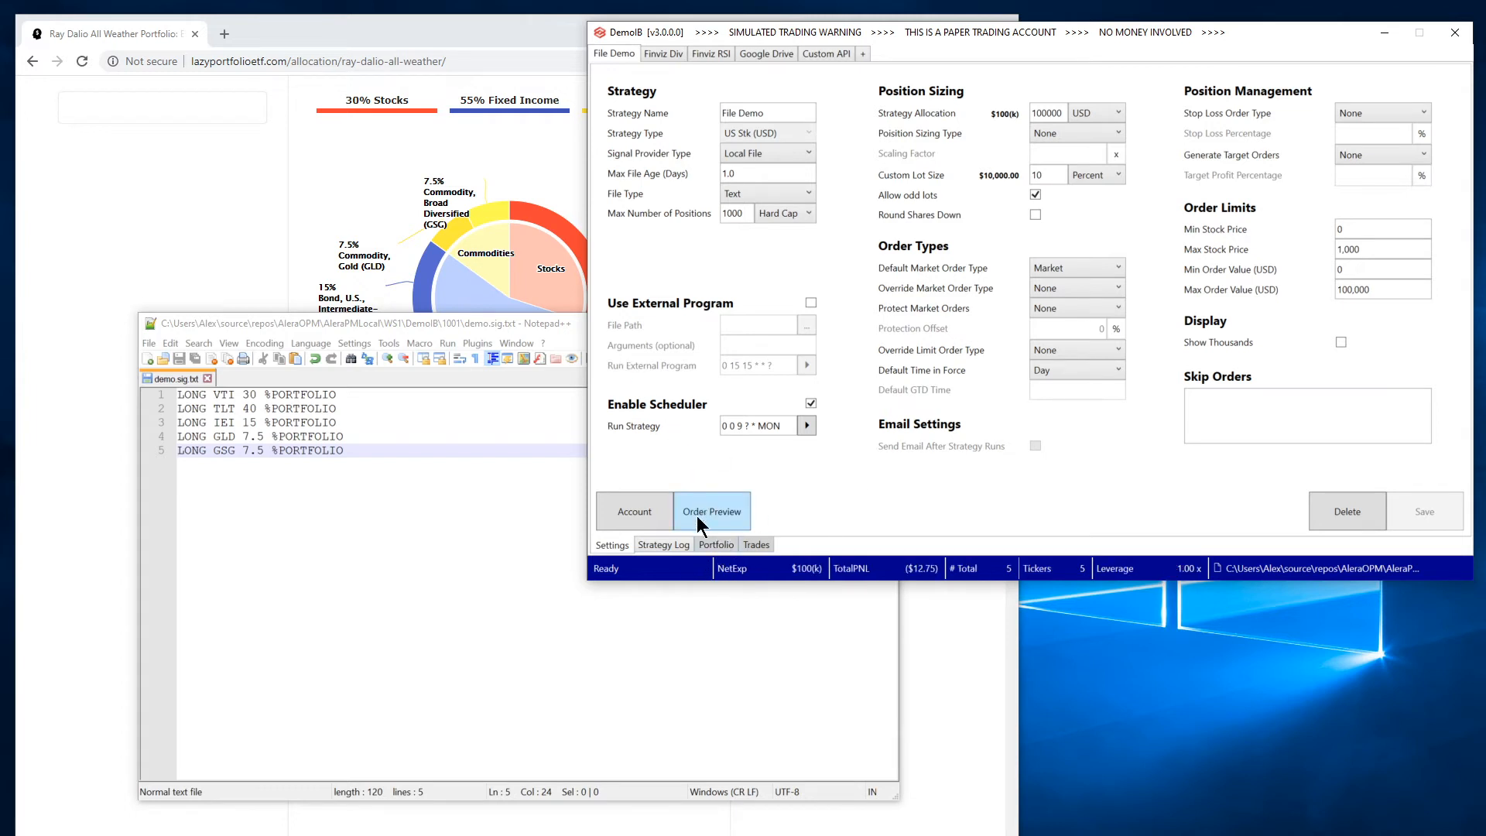
click(477, 455)
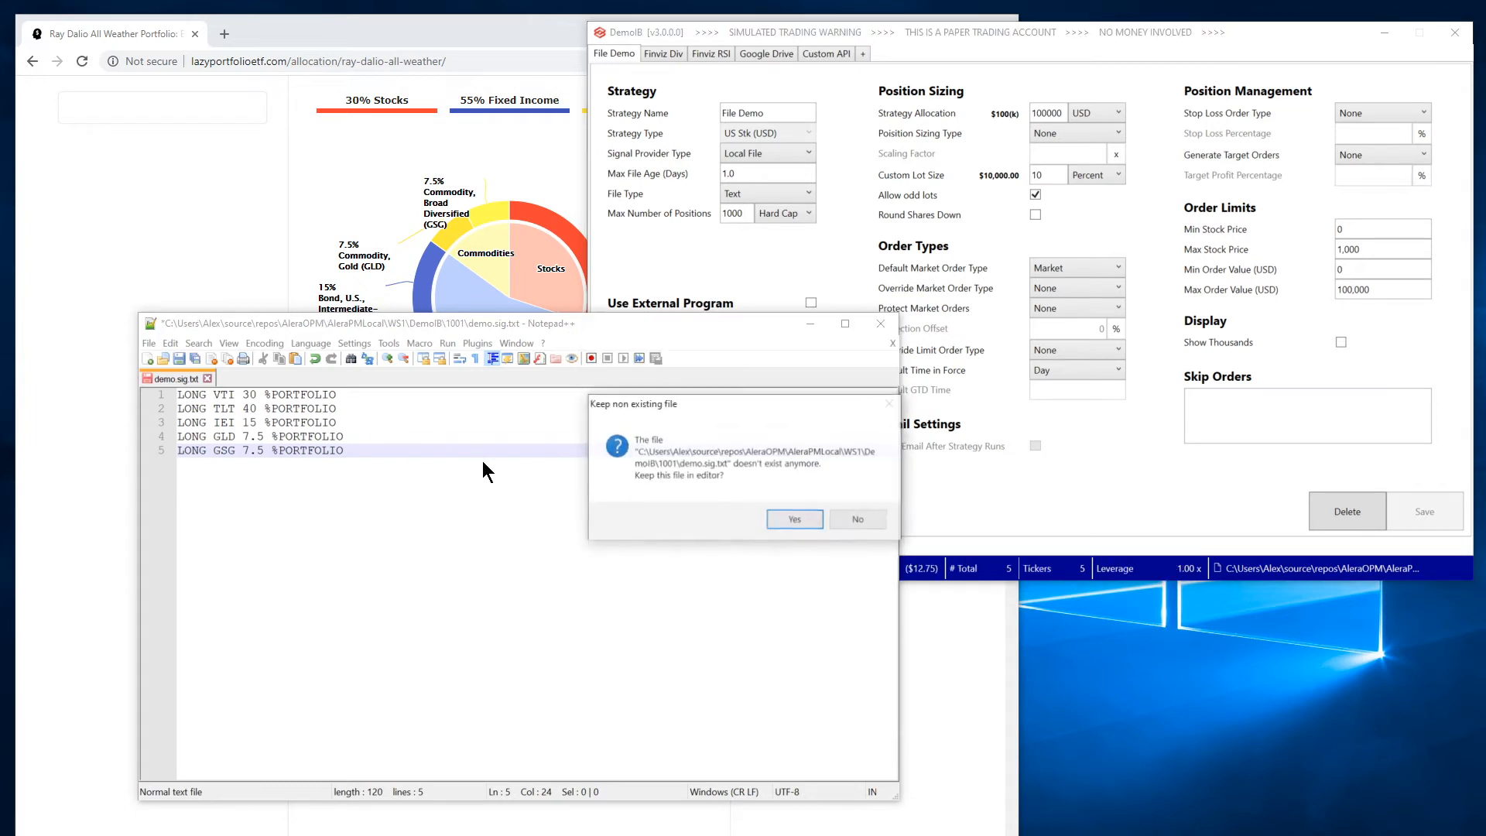
click(790, 519)
key(ctrl+s)
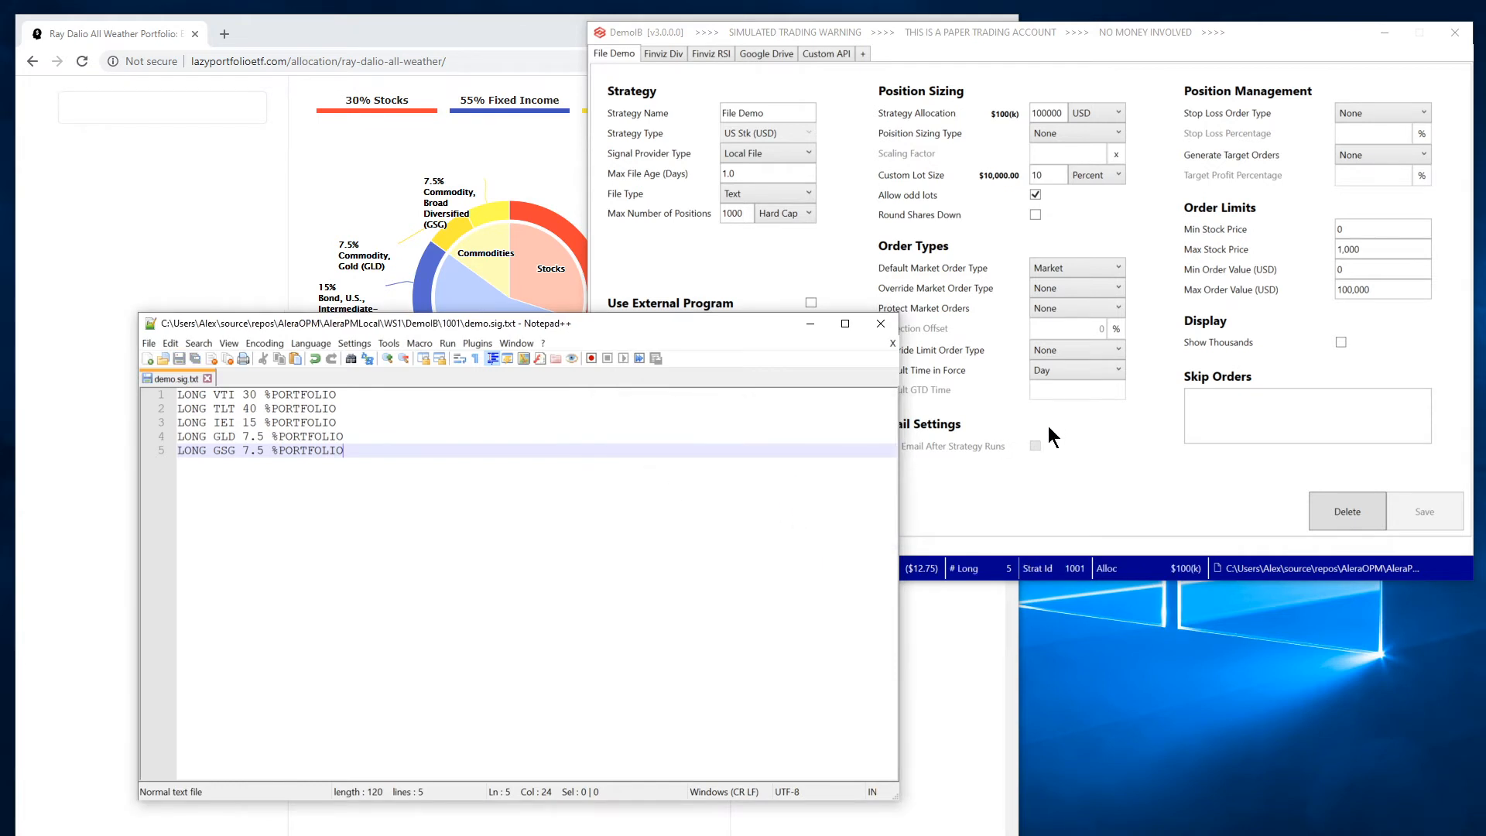
Step: Back in DemoIB, run the File Demo strategy again and review the new strategy log entries and the portfolio
click(1074, 490)
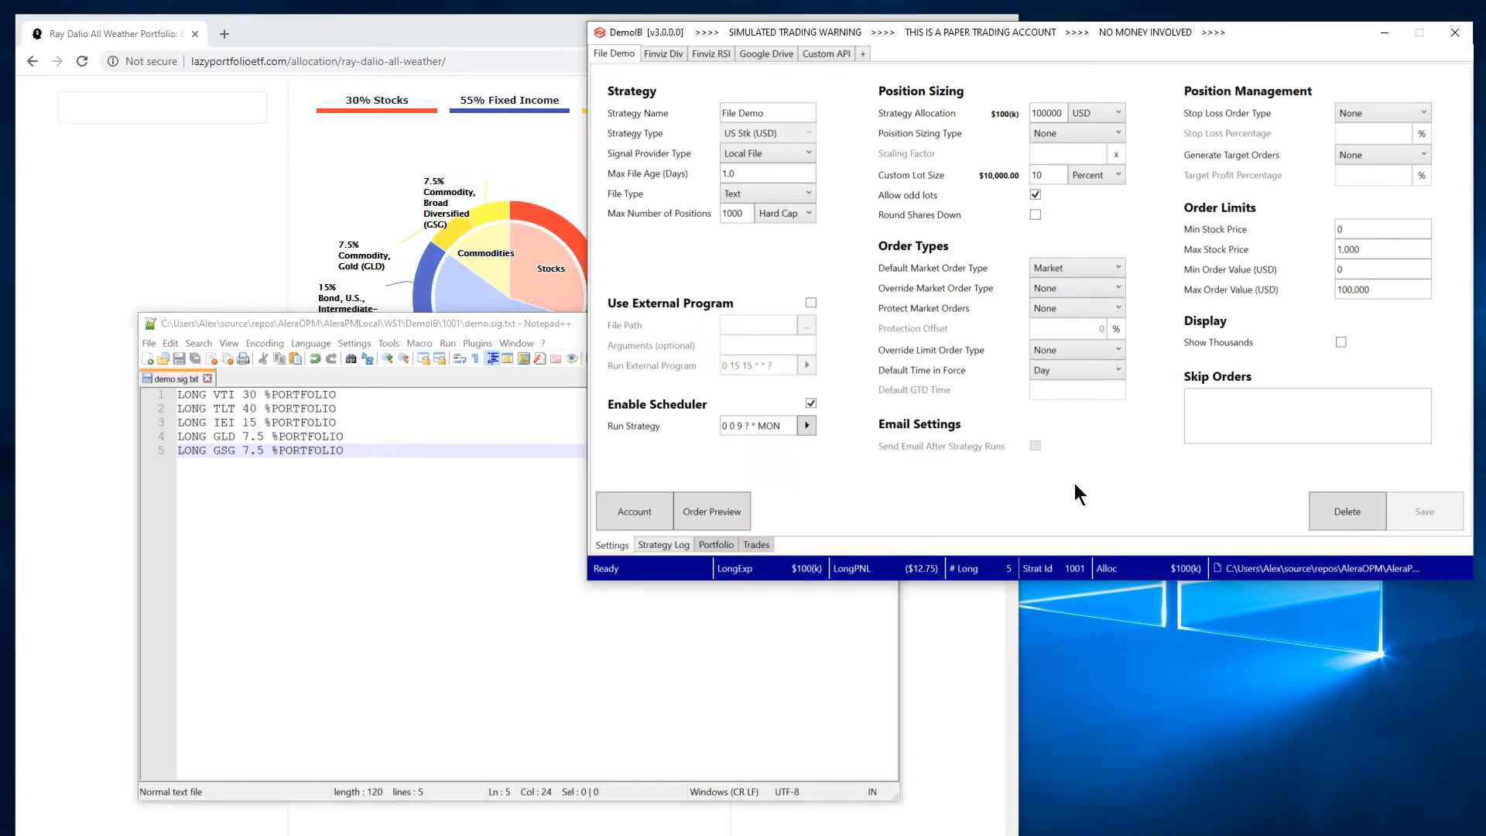
click(806, 425)
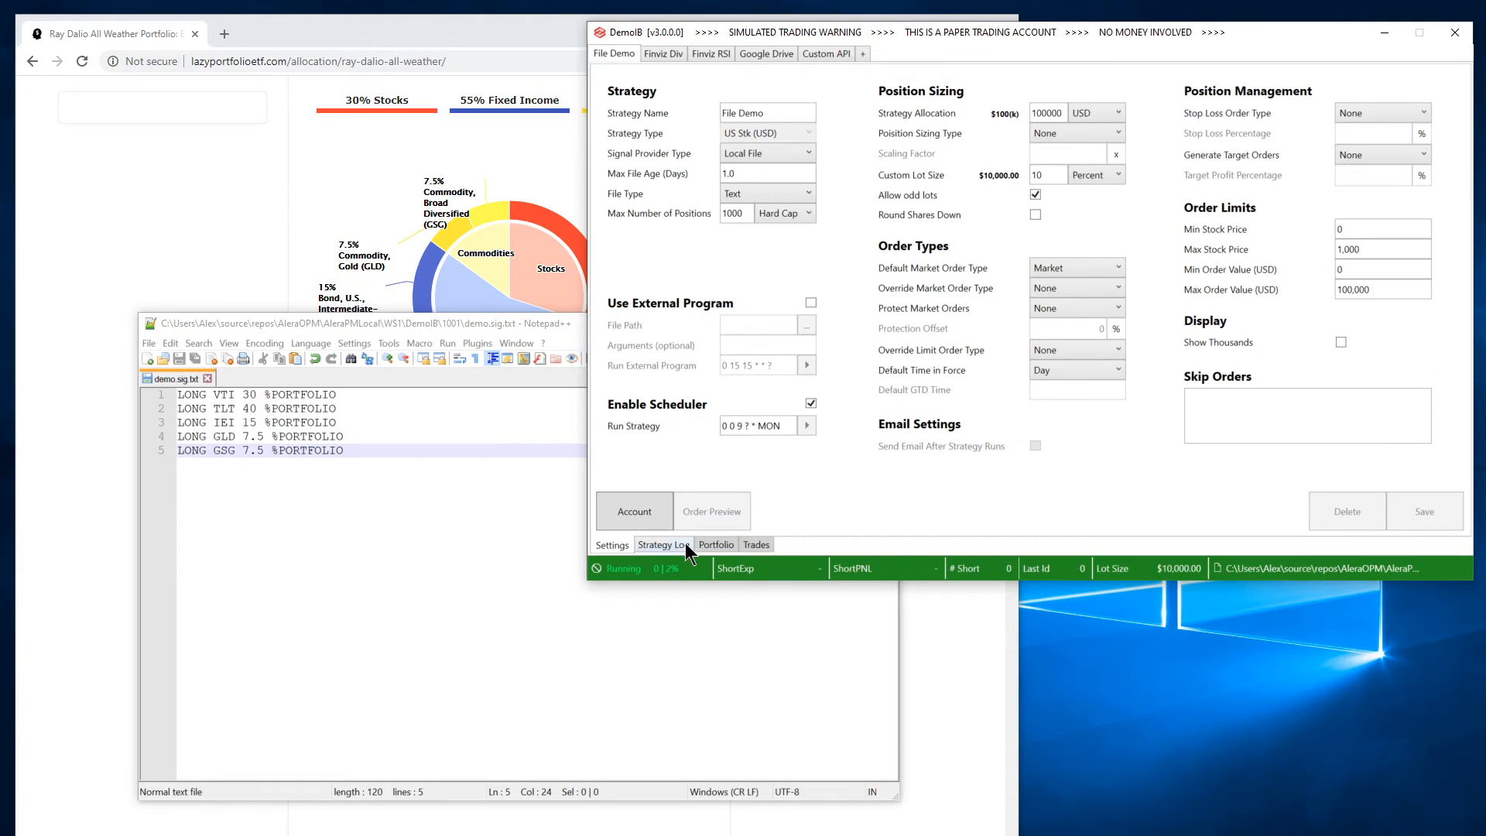
click(681, 544)
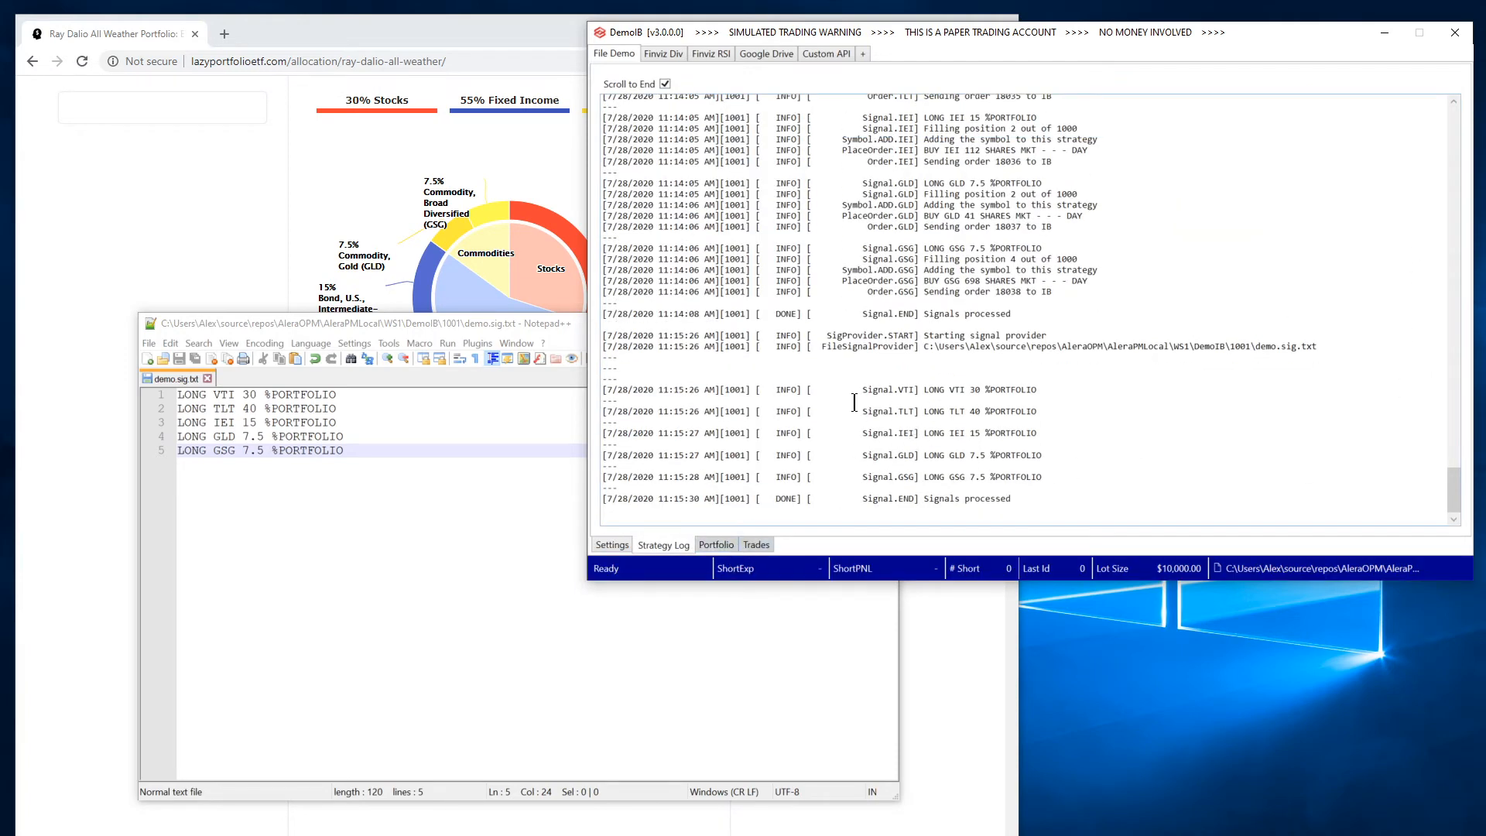
drag(691, 387, 1009, 499)
click(715, 544)
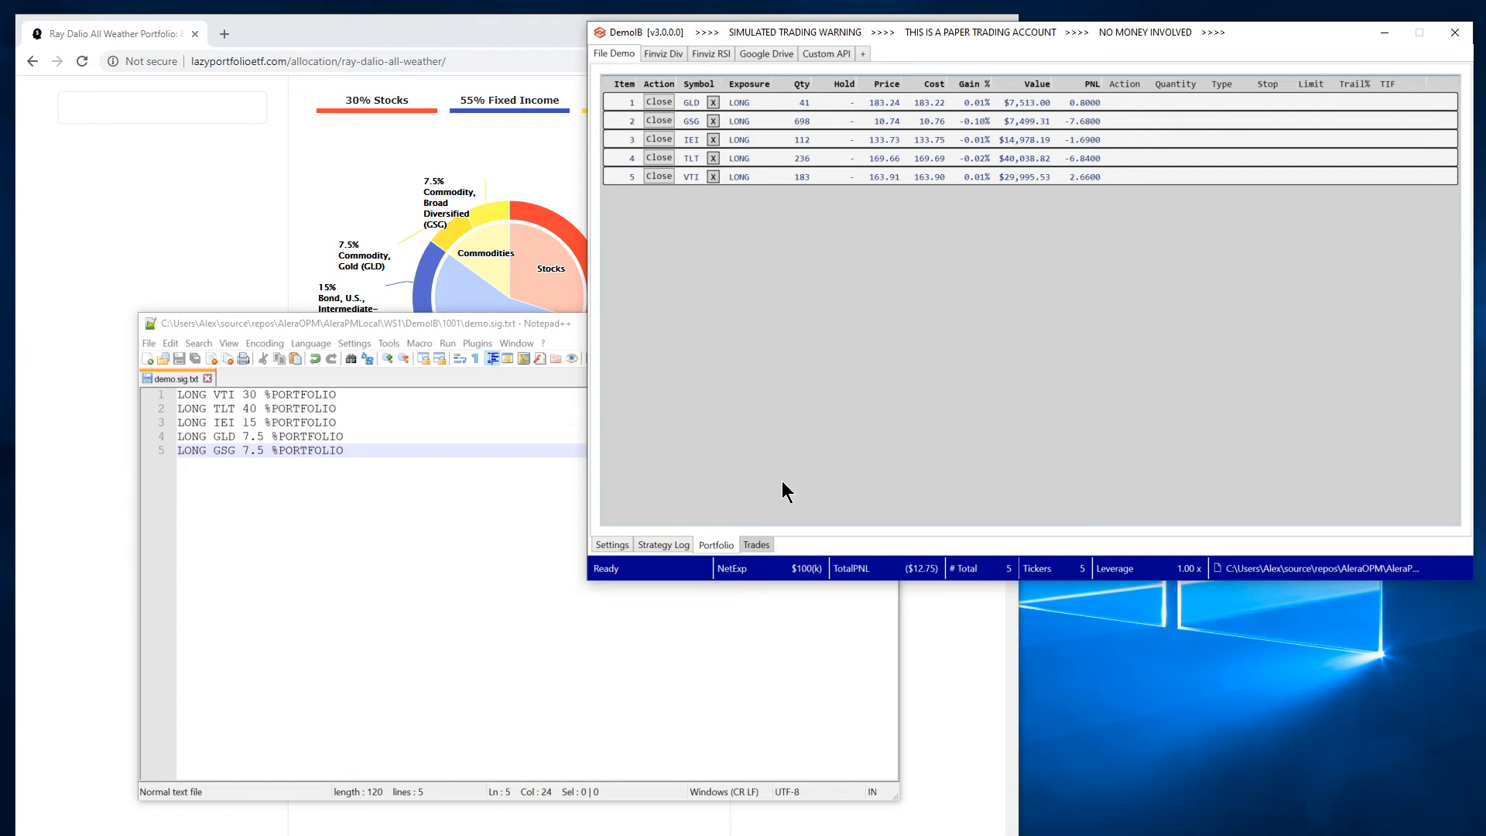
Step: In Notepad++, keep demo.sig.txt open, set GLD to 5 and GSG to 10 %PORTFOLIO, and save the file
click(267, 437)
click(807, 514)
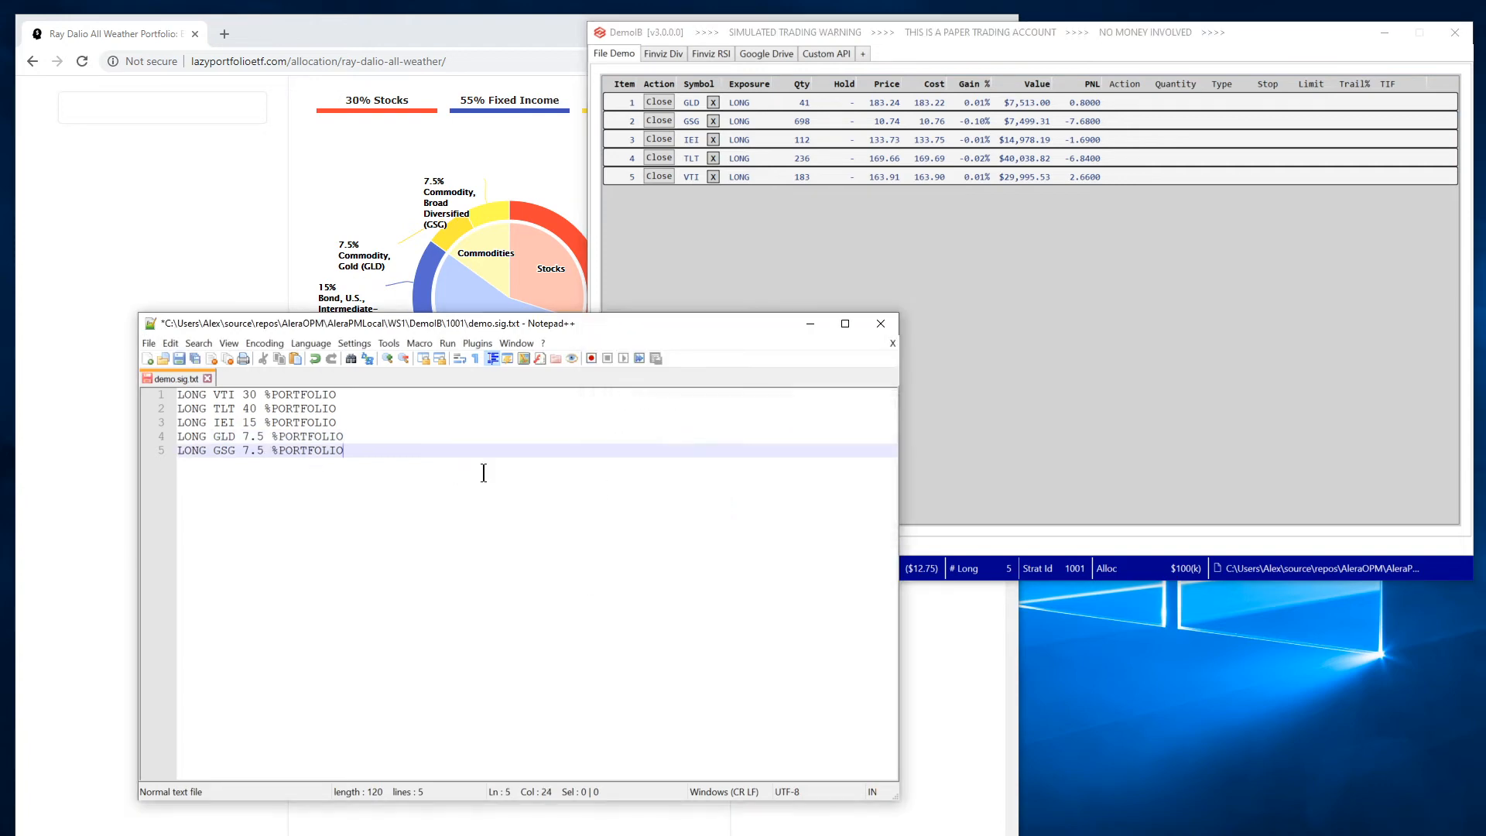
click(265, 436)
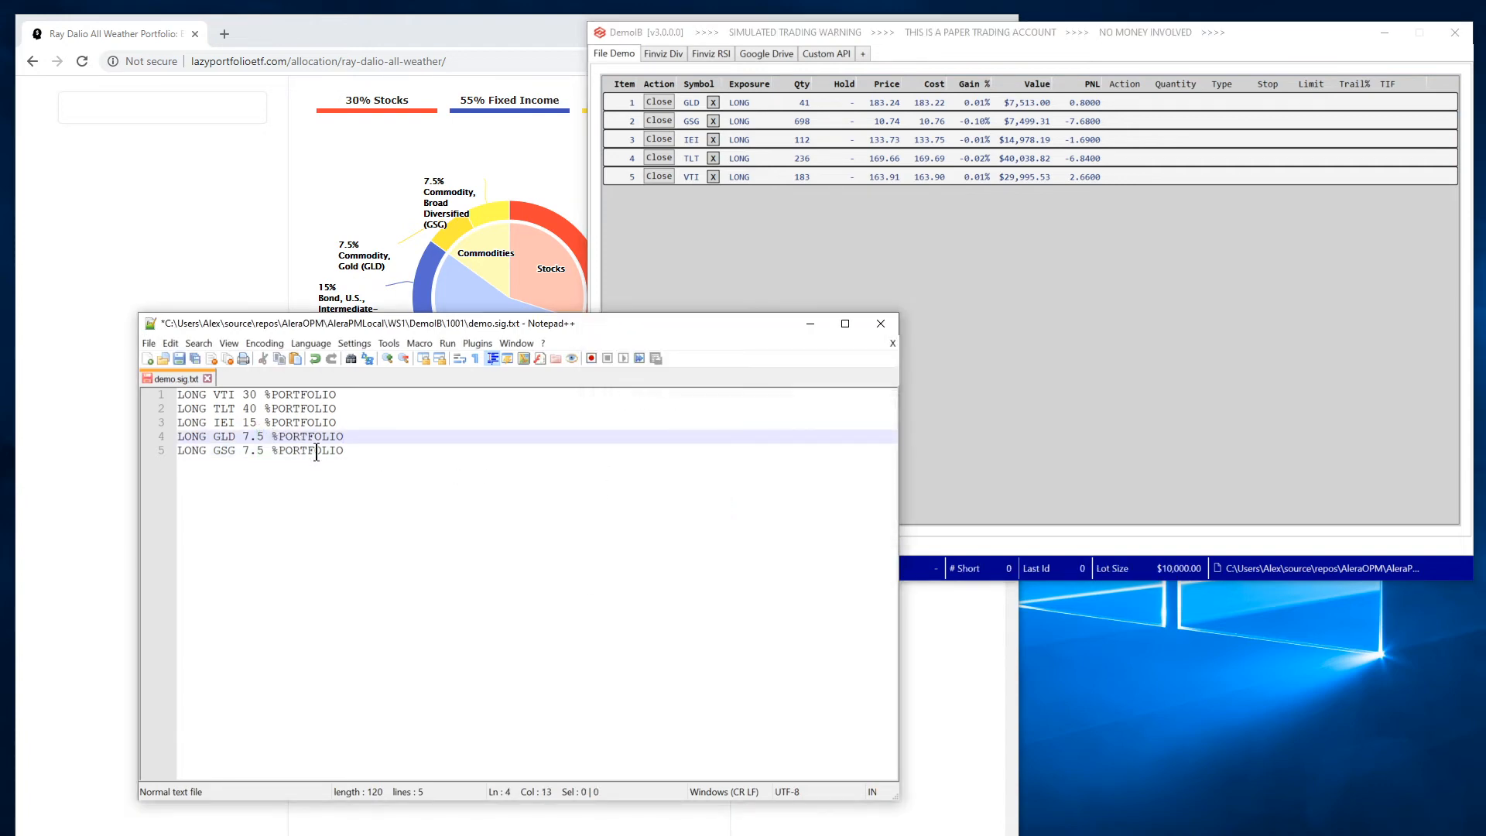
key(BackSpace)
key(BackSpace)
key(BackSpace)
text(5)
key(Down)
key(BackSpace)
key(BackSpace)
key(BackSpace)
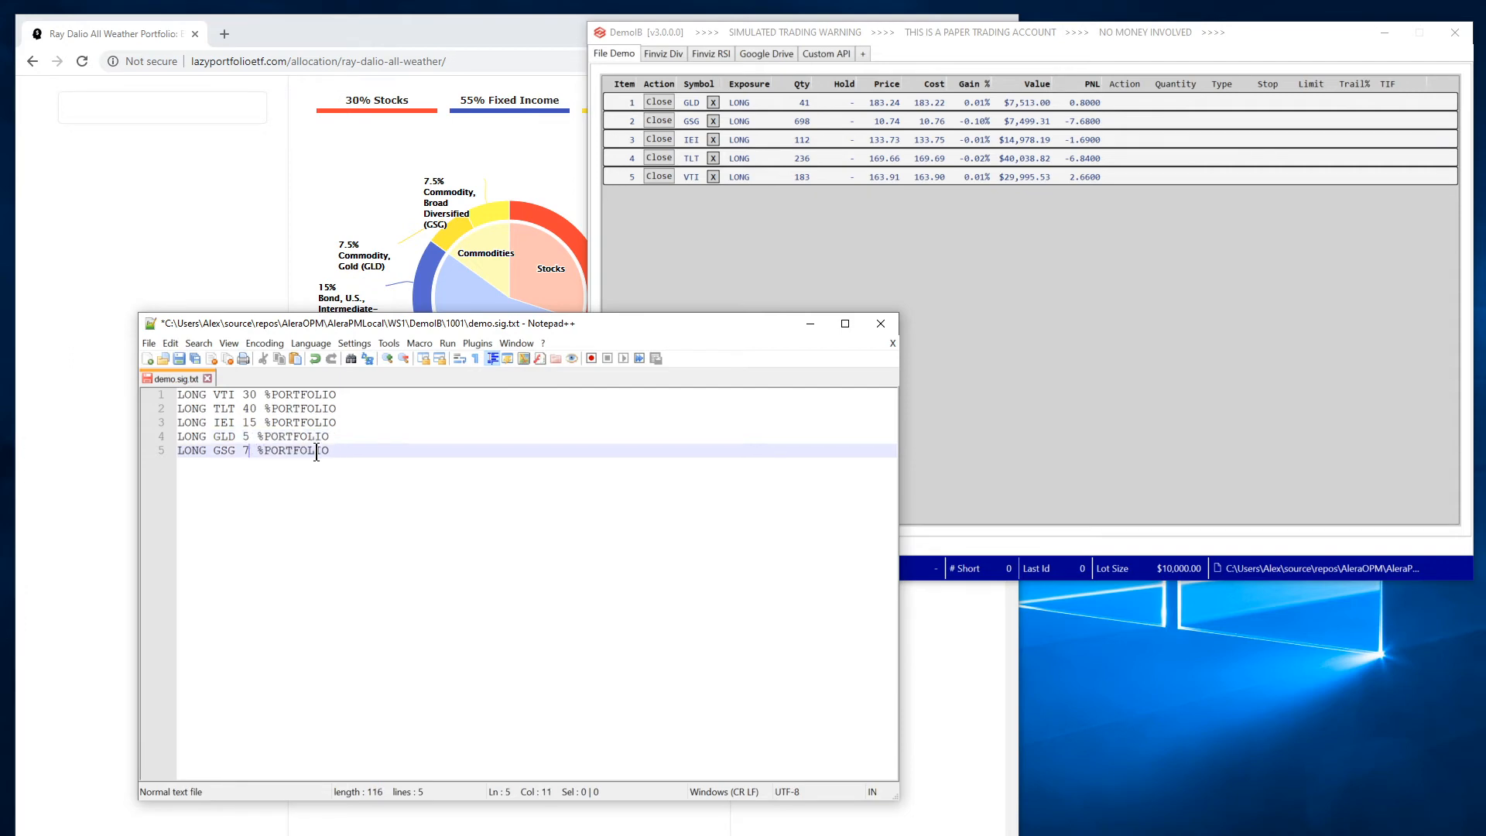
text(10)
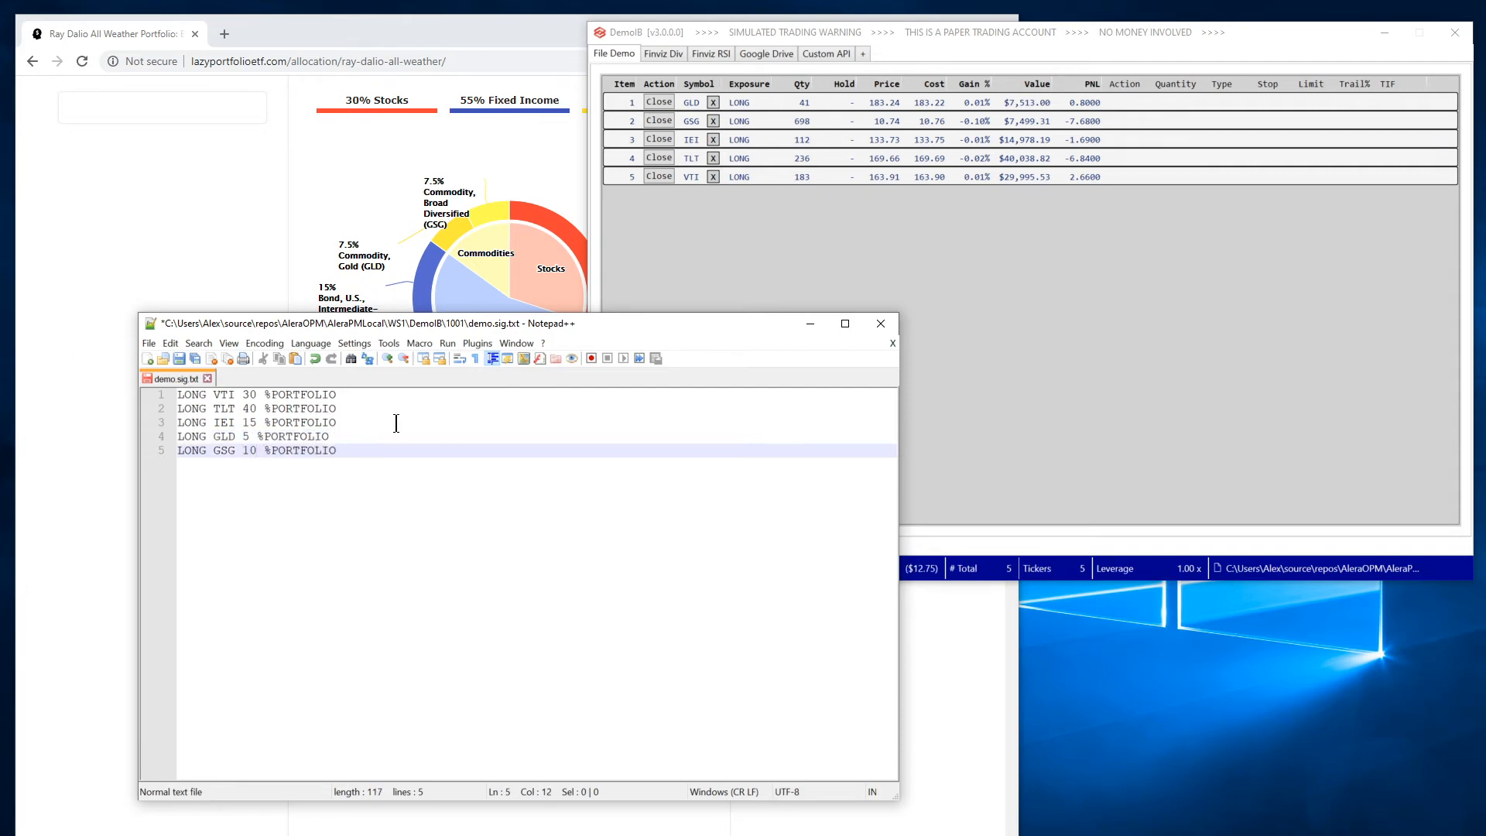
click(178, 358)
Step: In DemoIB, preview the rebalancing orders for the File Demo strategy, examine them, and close the preview
click(1075, 392)
click(610, 545)
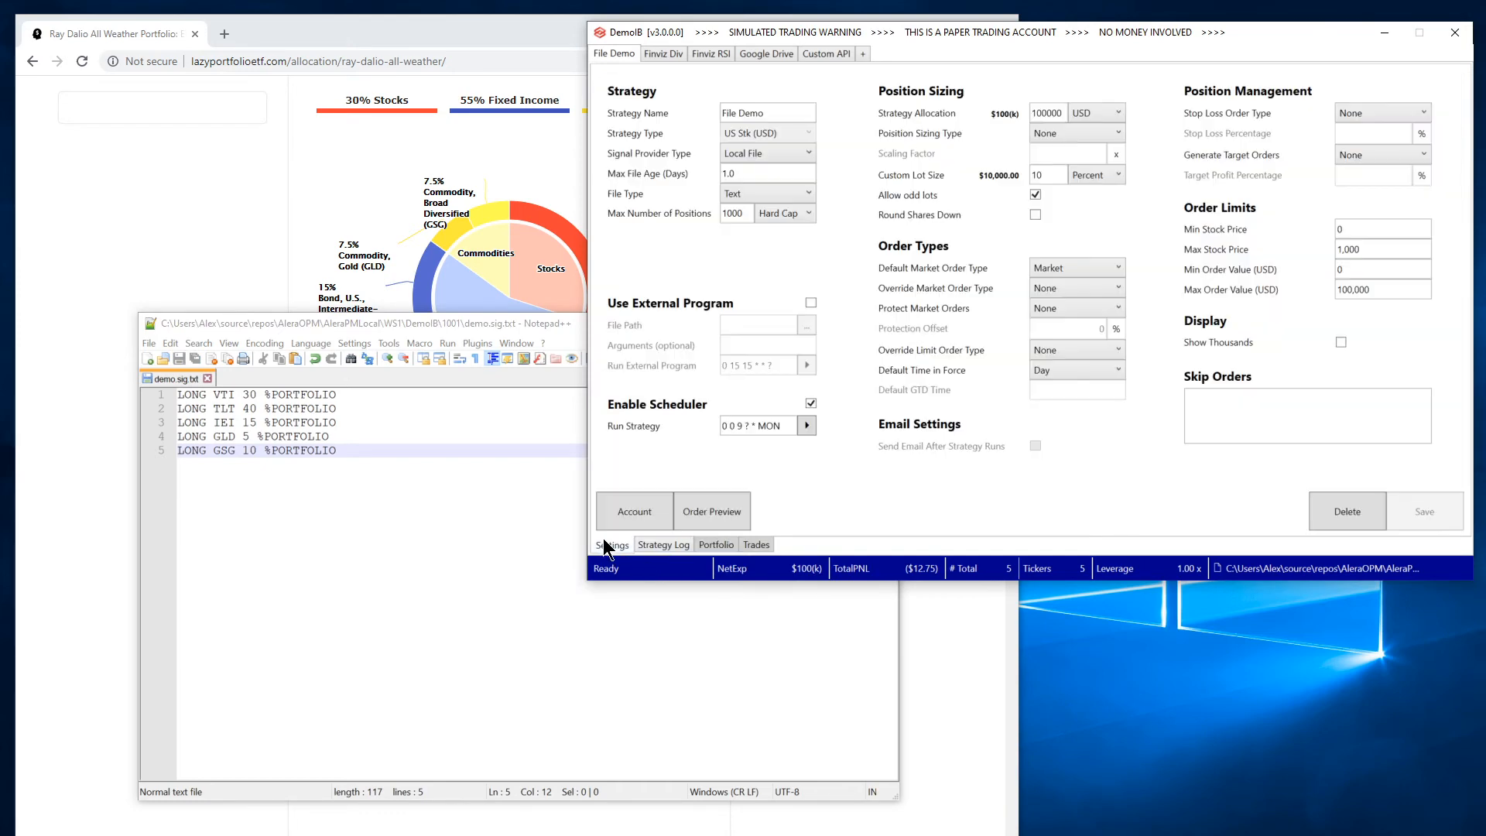
click(730, 529)
drag(784, 308, 828, 394)
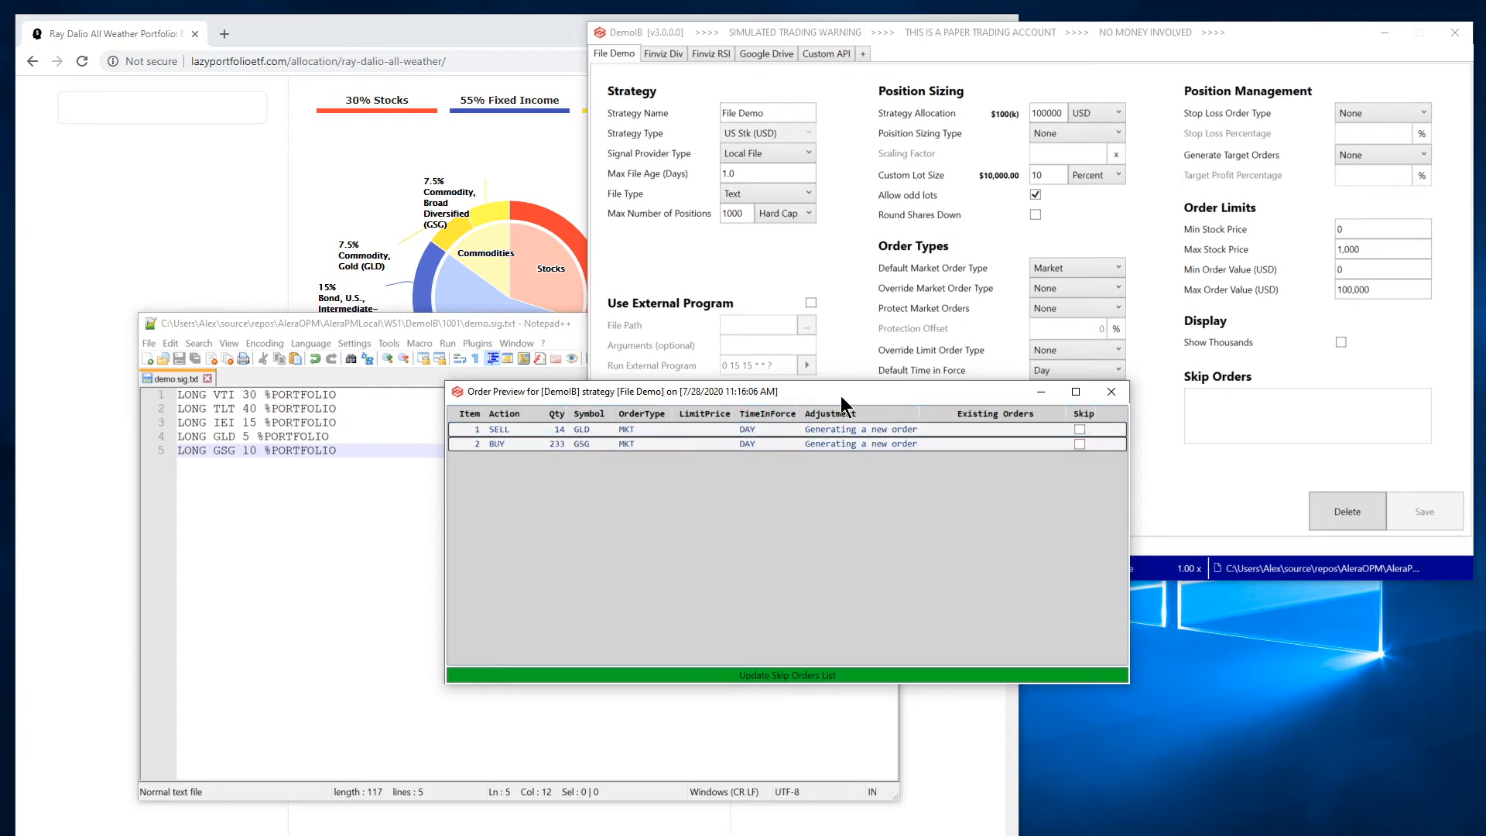
drag(850, 400, 583, 195)
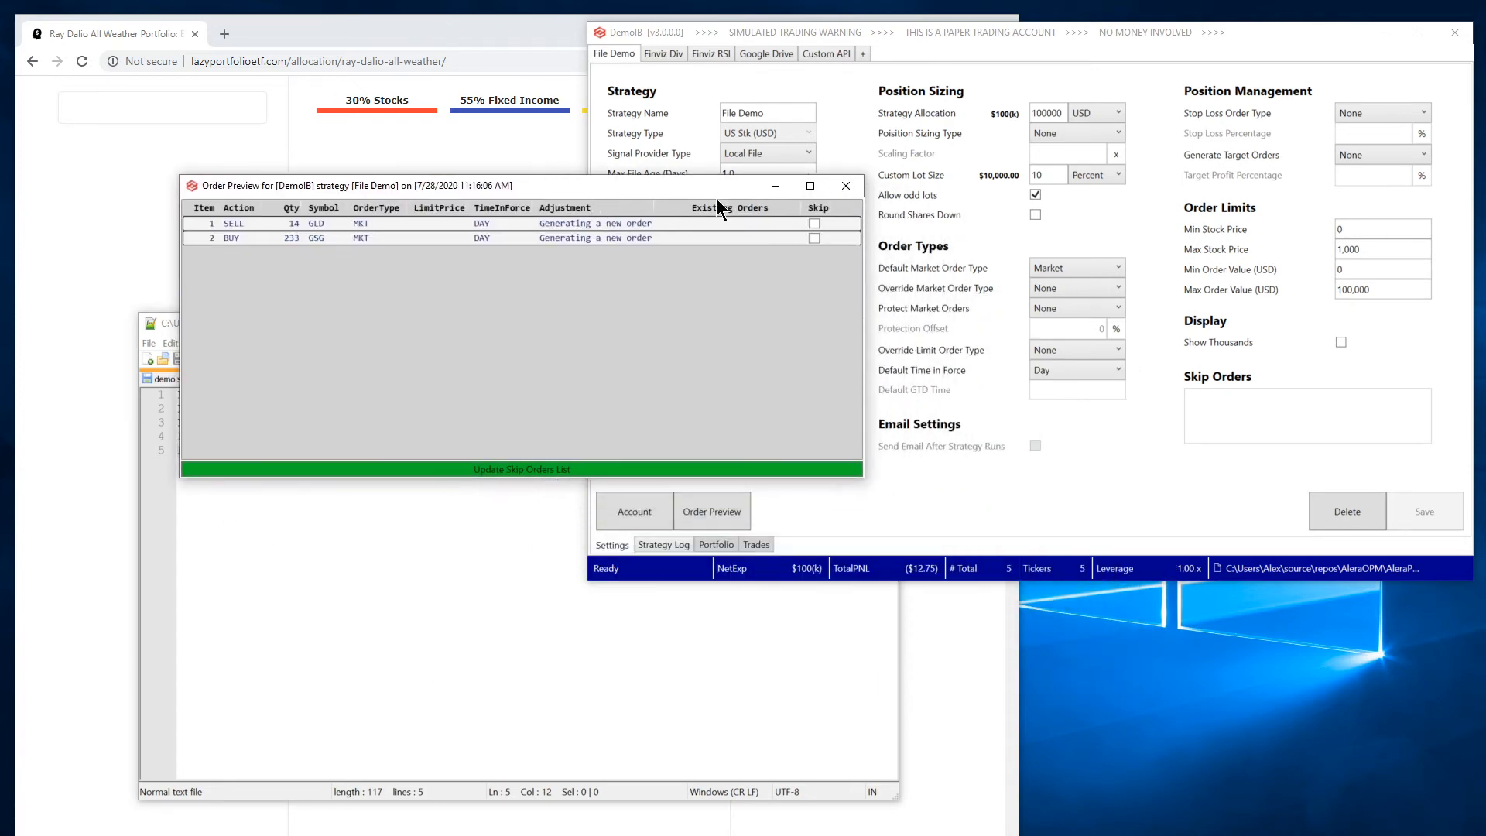
click(847, 186)
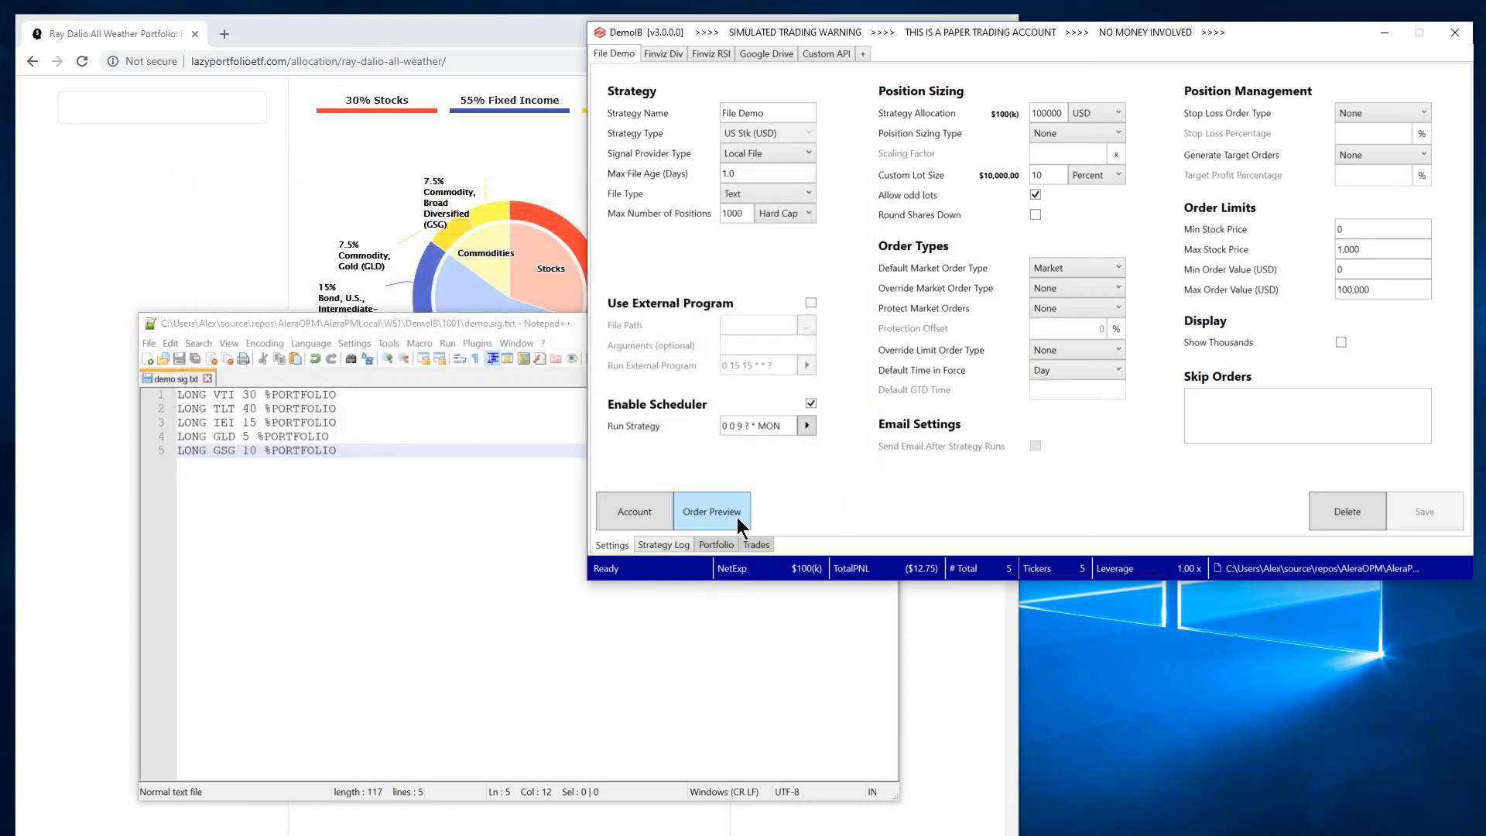
Step: Run the File Demo strategy with the changed weights and compare its portfolio positions before and after
click(716, 544)
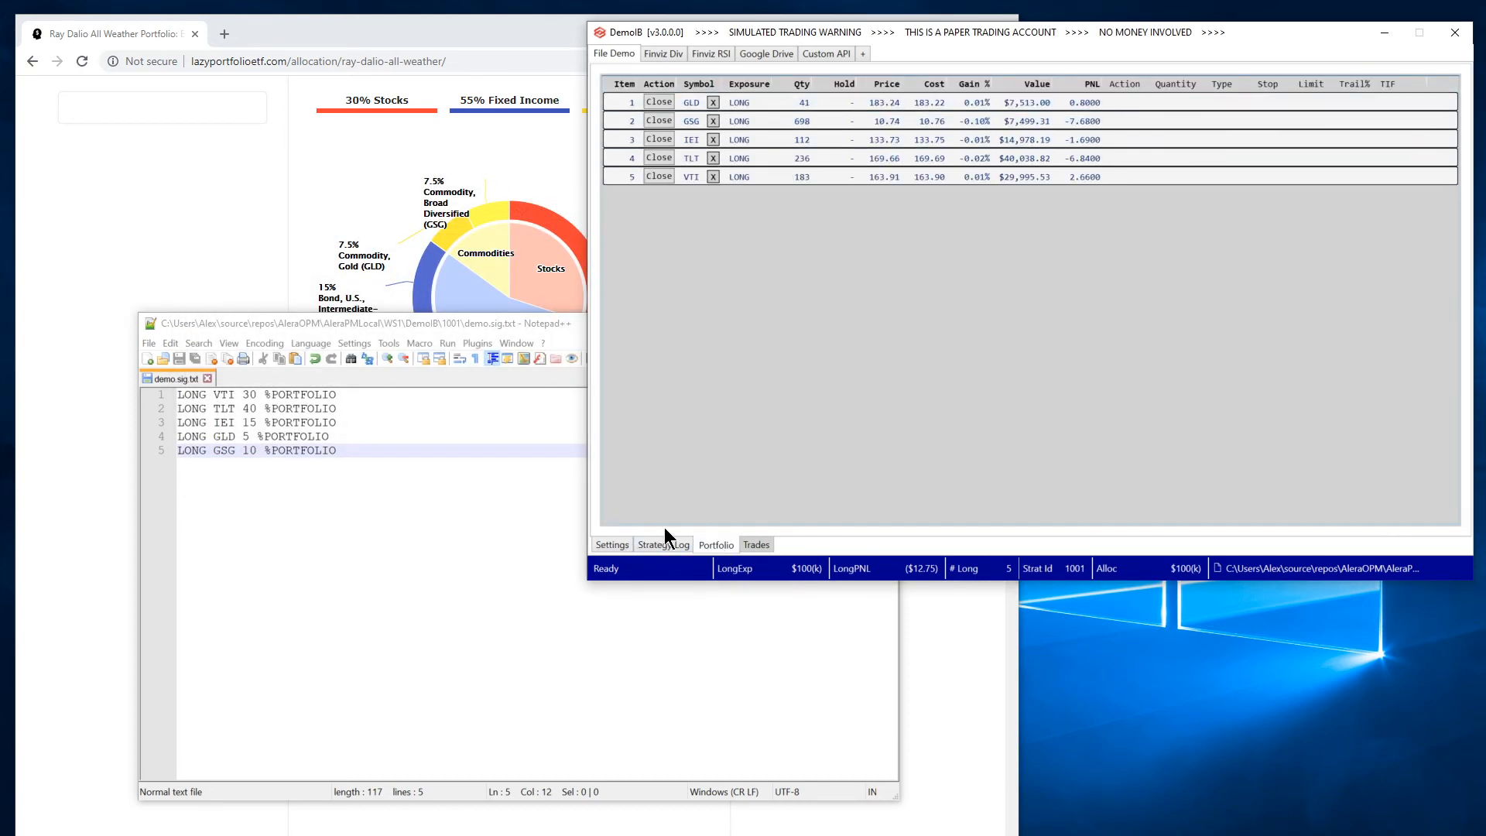
click(612, 549)
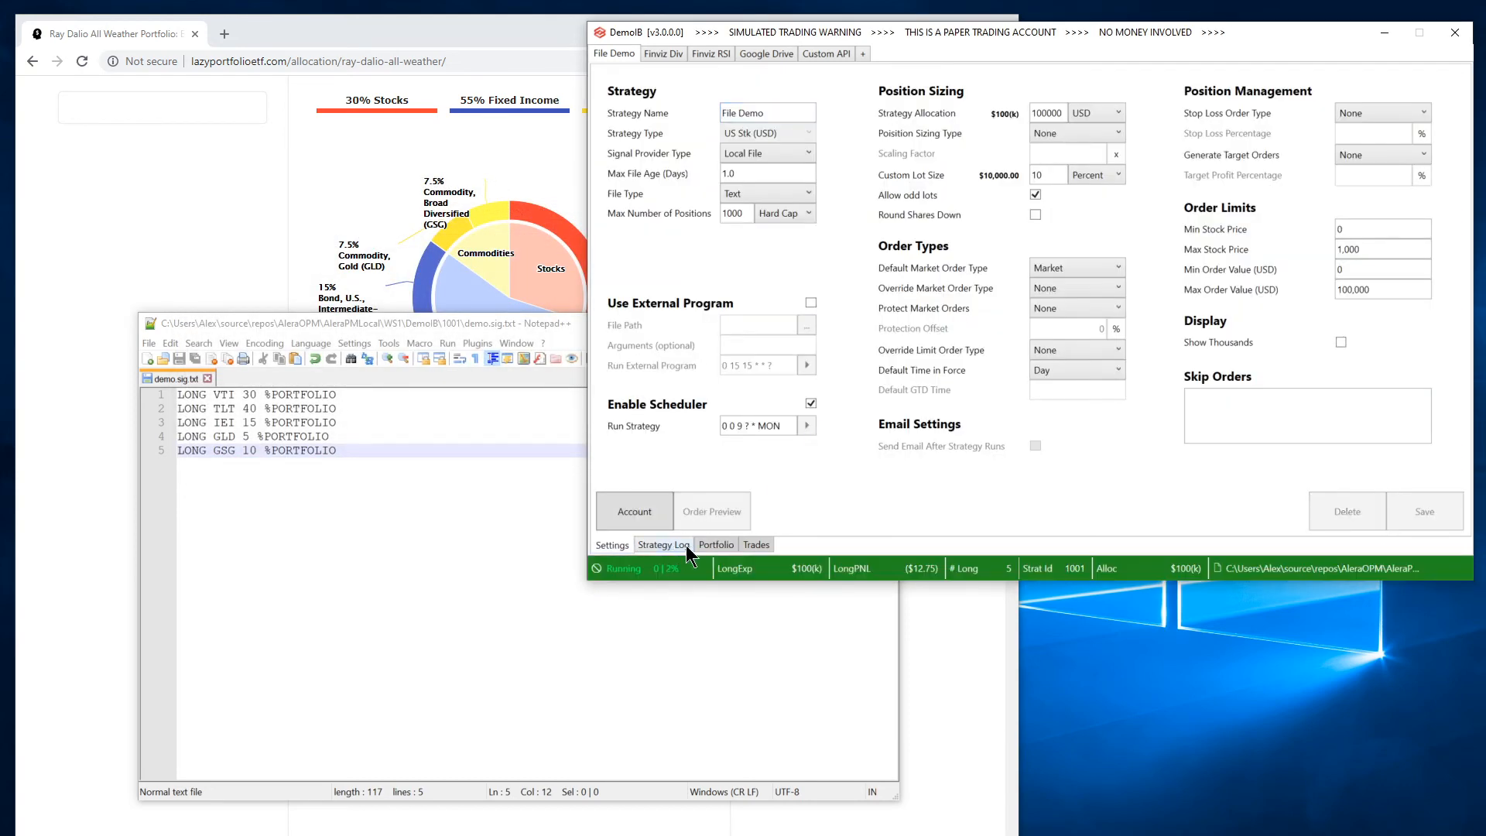
click(706, 544)
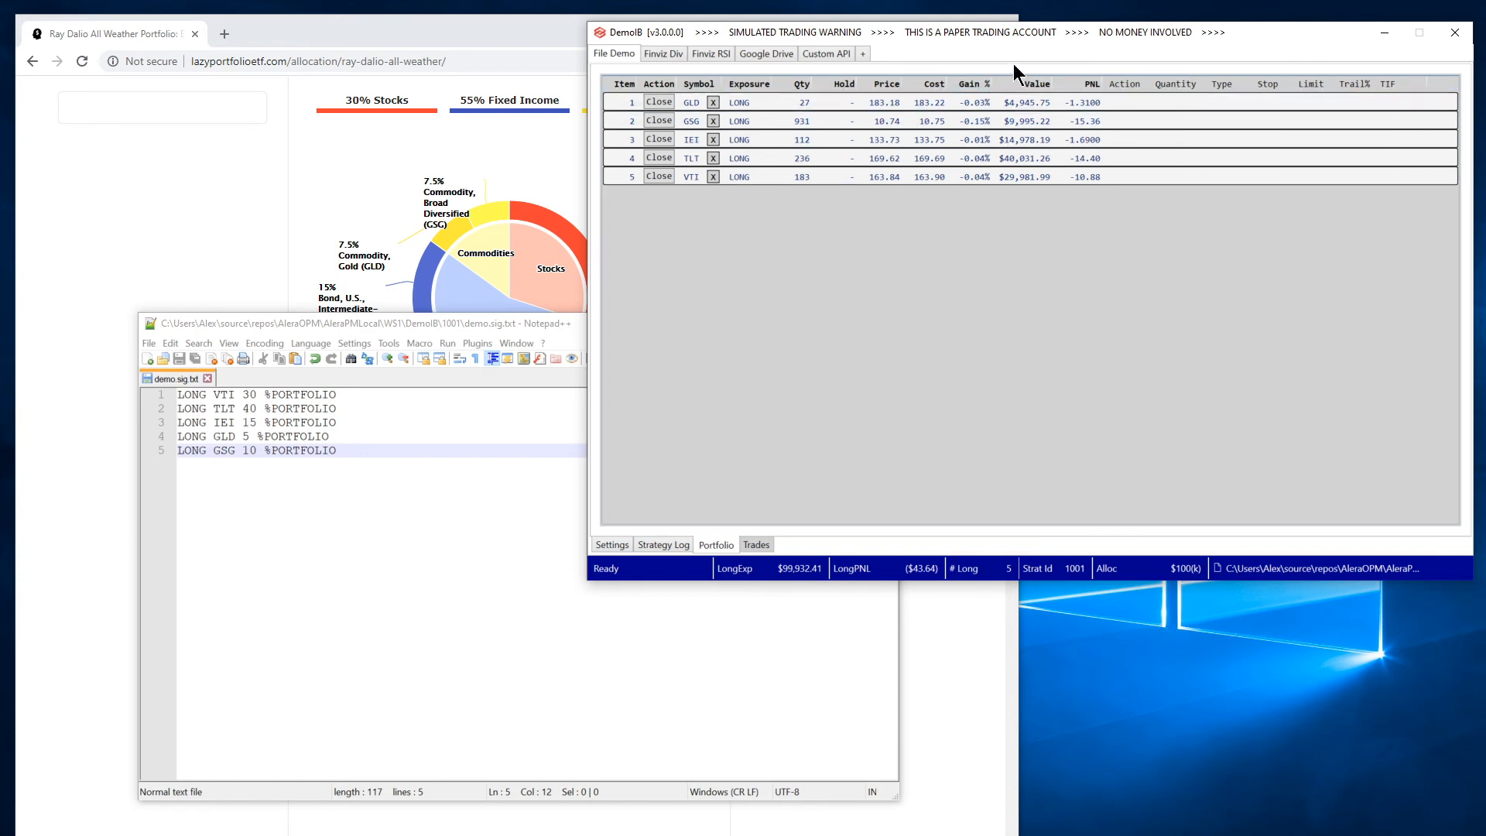
Step: Open the Min Order Value (USD) limit for editing in the File Demo strategy settings and reposition the window
click(612, 544)
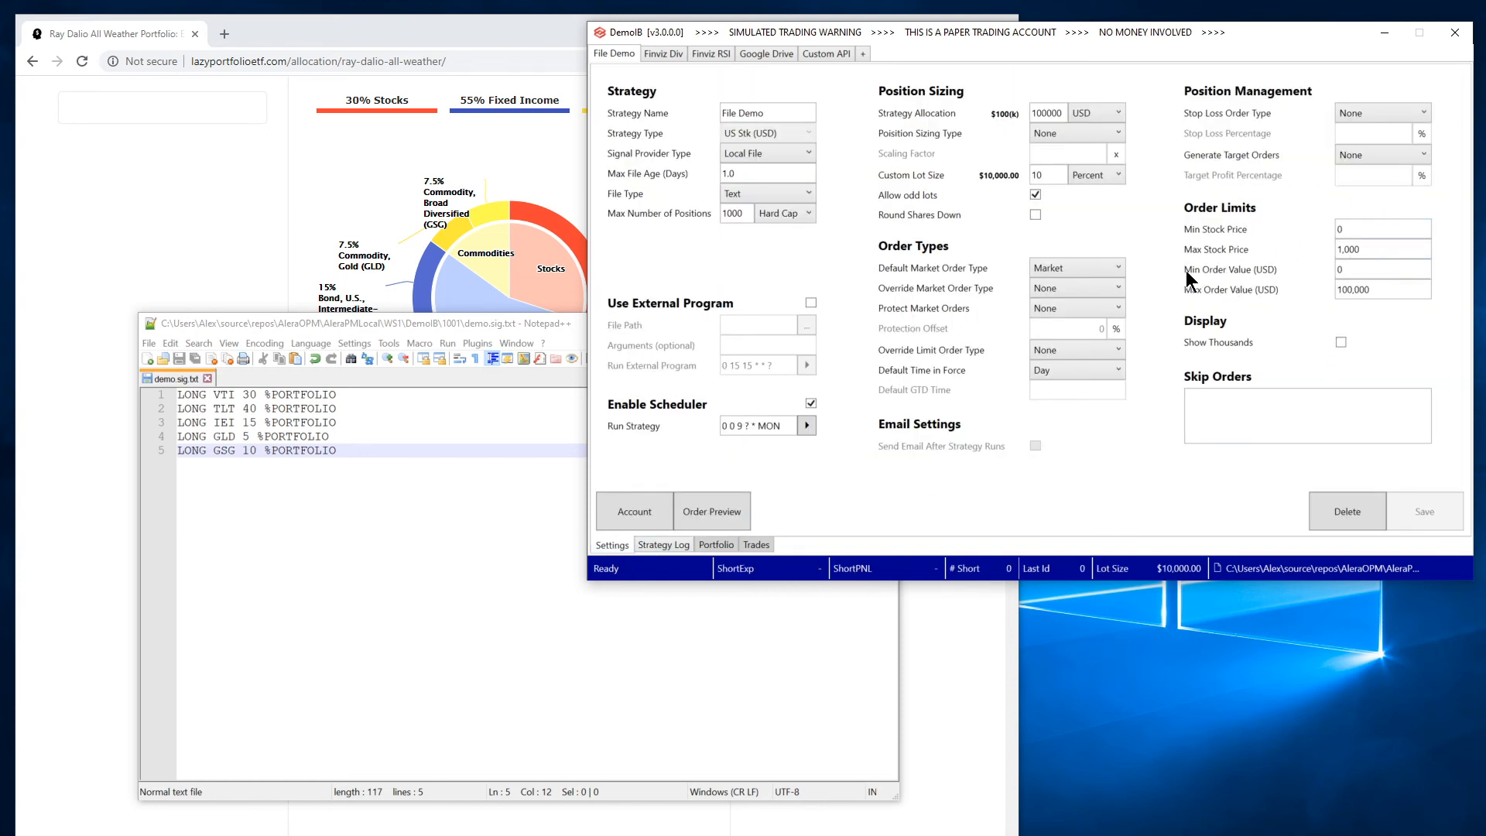
click(1355, 270)
drag(1090, 28, 1077, 62)
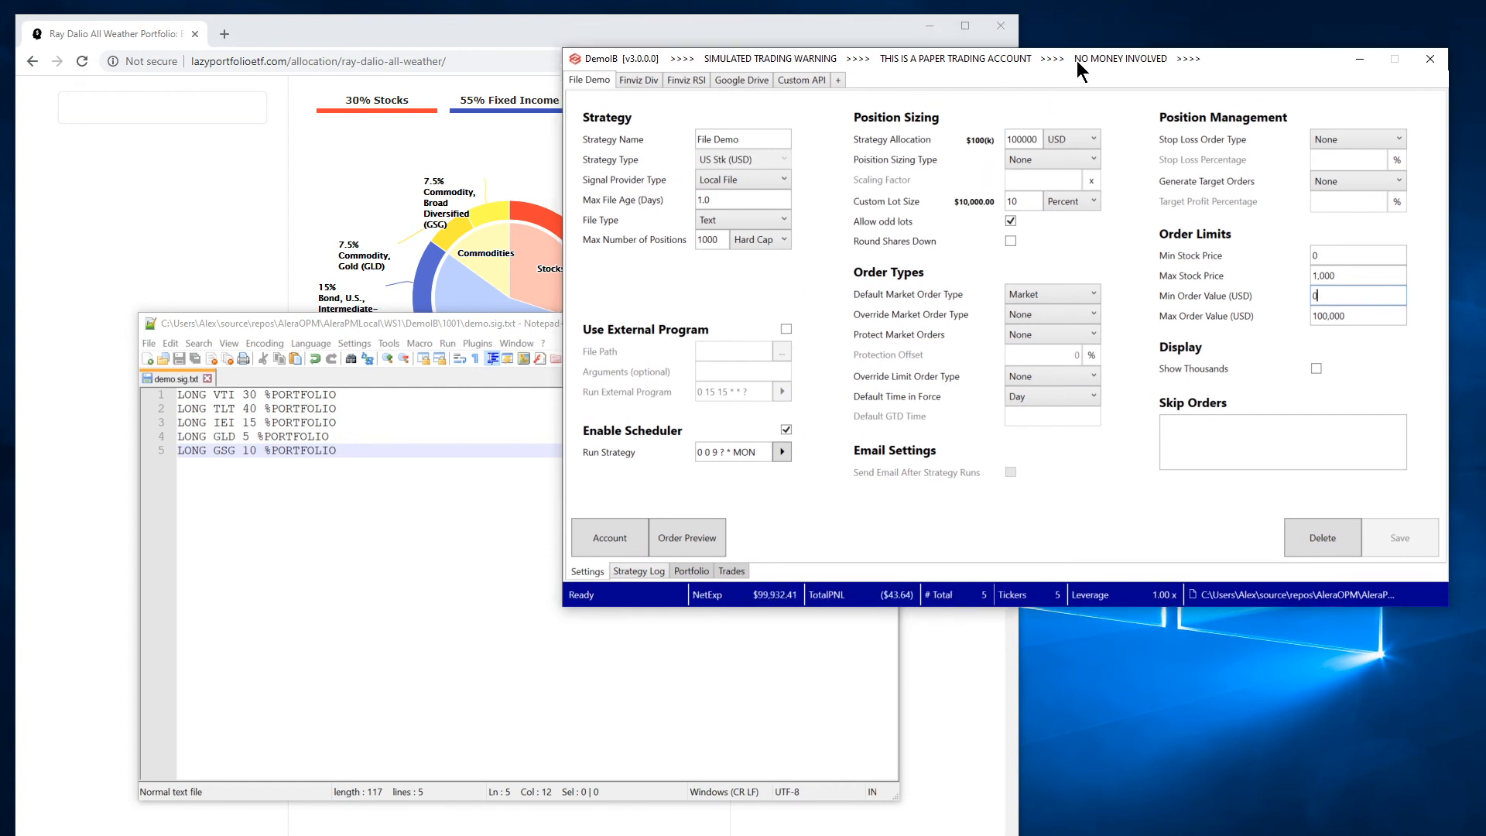